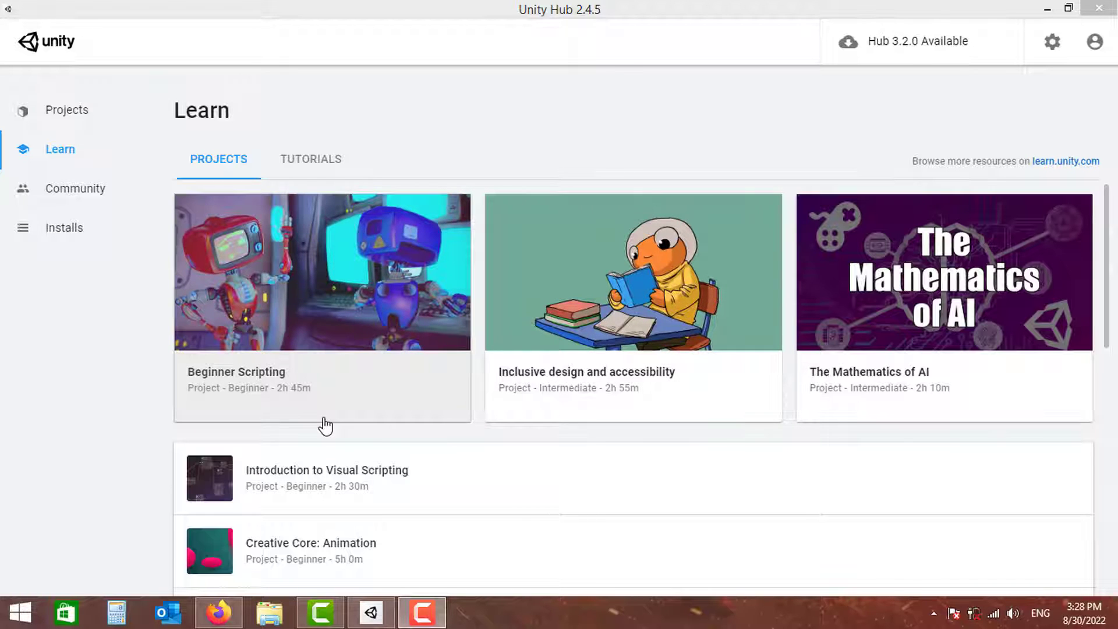
Step: Switch to Firefox and open the XAMPP download page at the versions for Windows
key("alt+Tab")
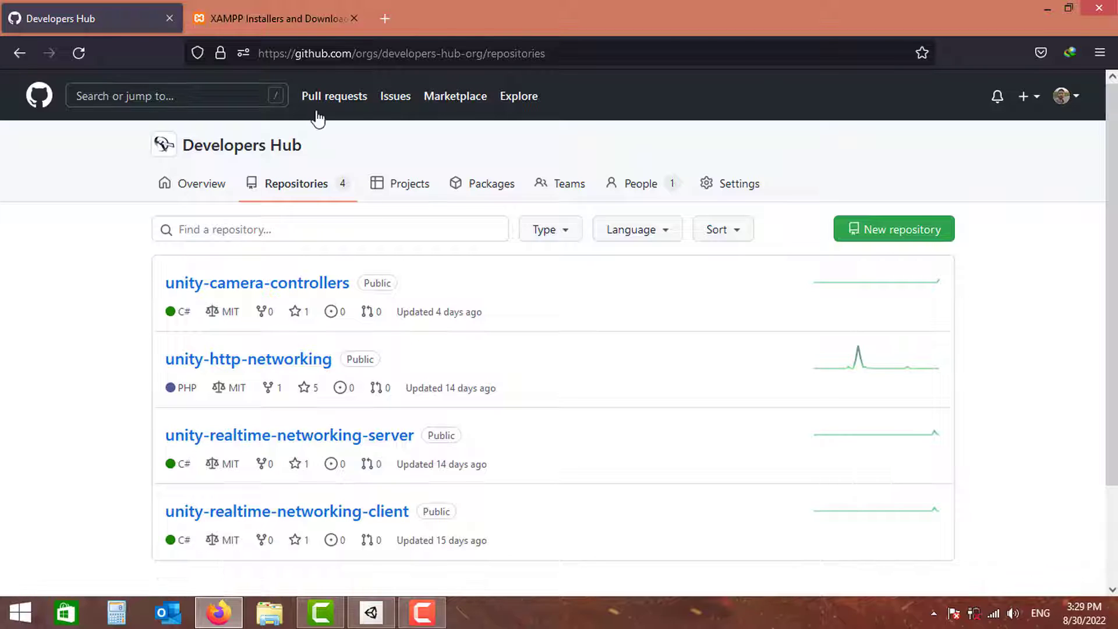
left_click(244, 14)
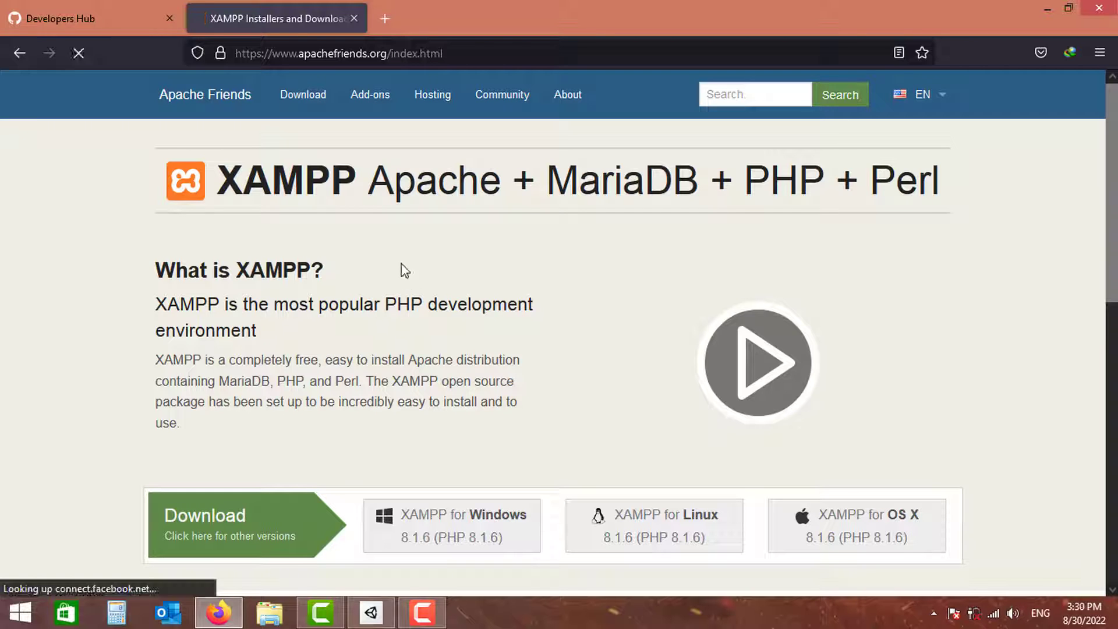
left_click(288, 105)
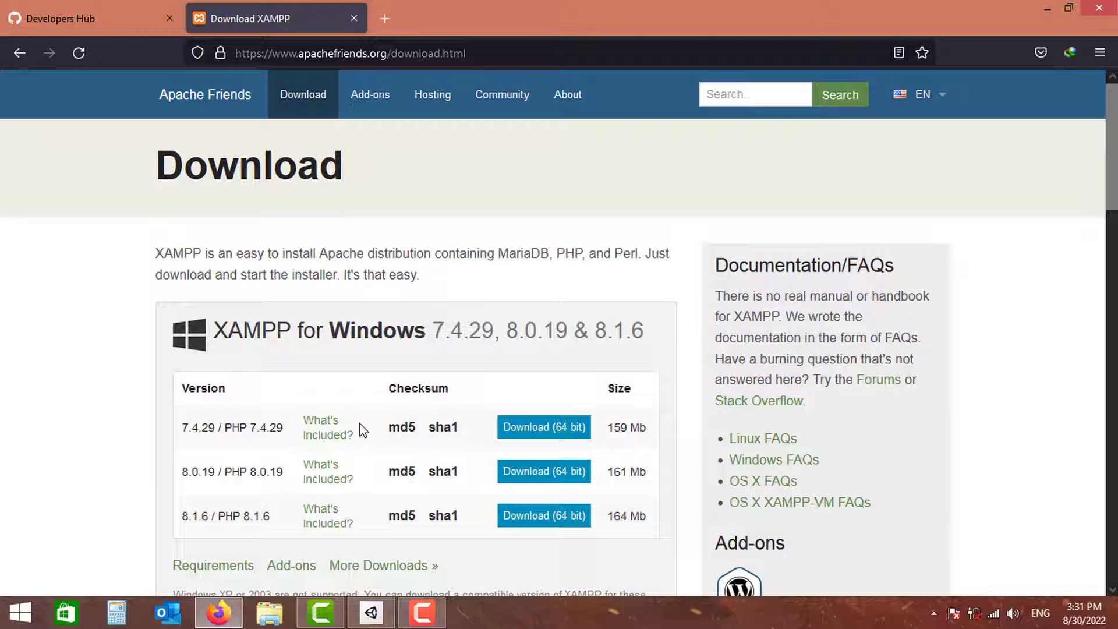
left_click_drag(215, 335, 315, 336)
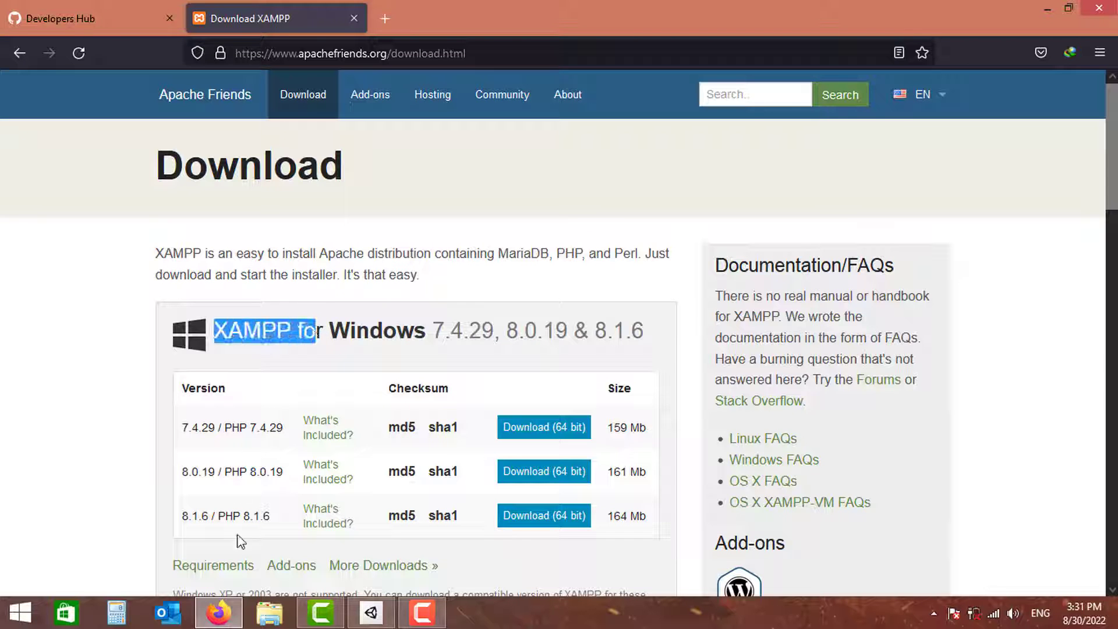
Step: Launch the xampp-control application from the xampp folder on Local Disk (C:)
left_click(269, 612)
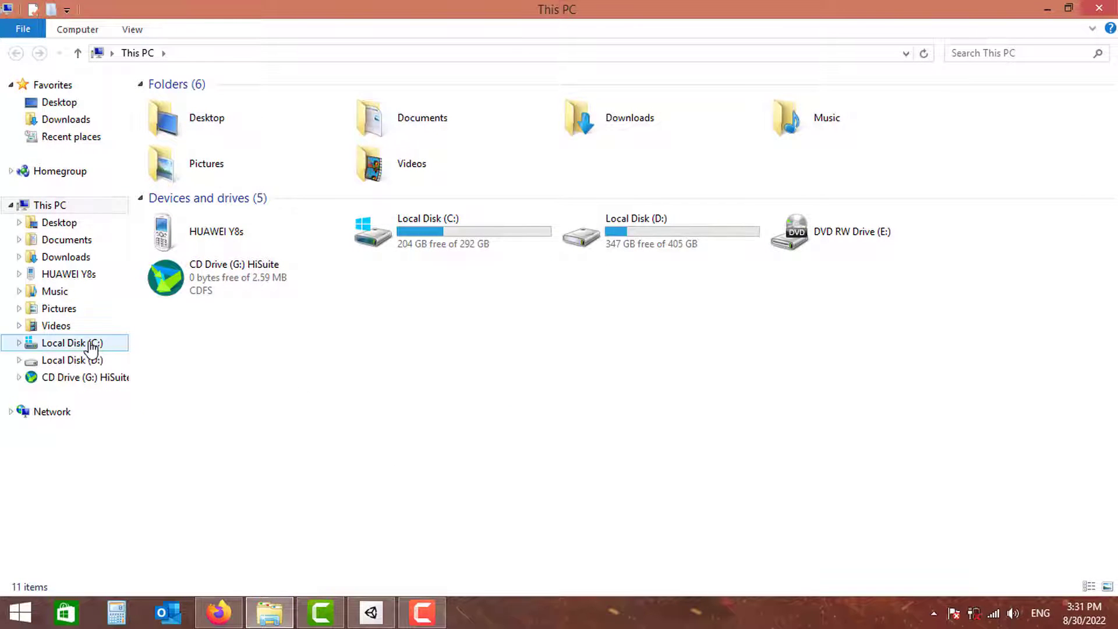
left_click(92, 345)
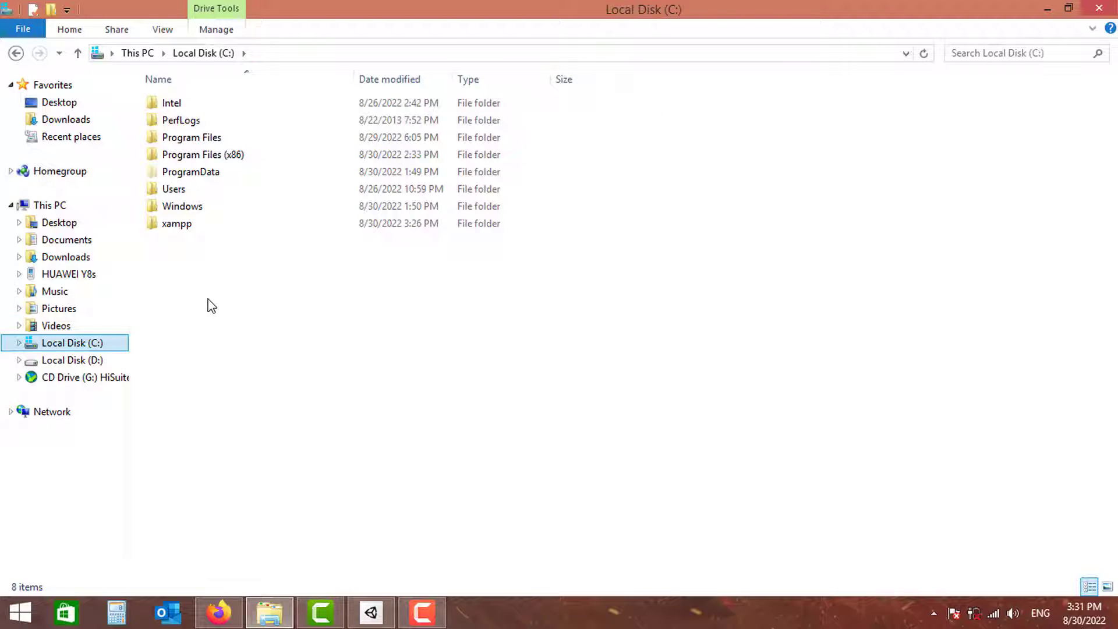
left_click(185, 227)
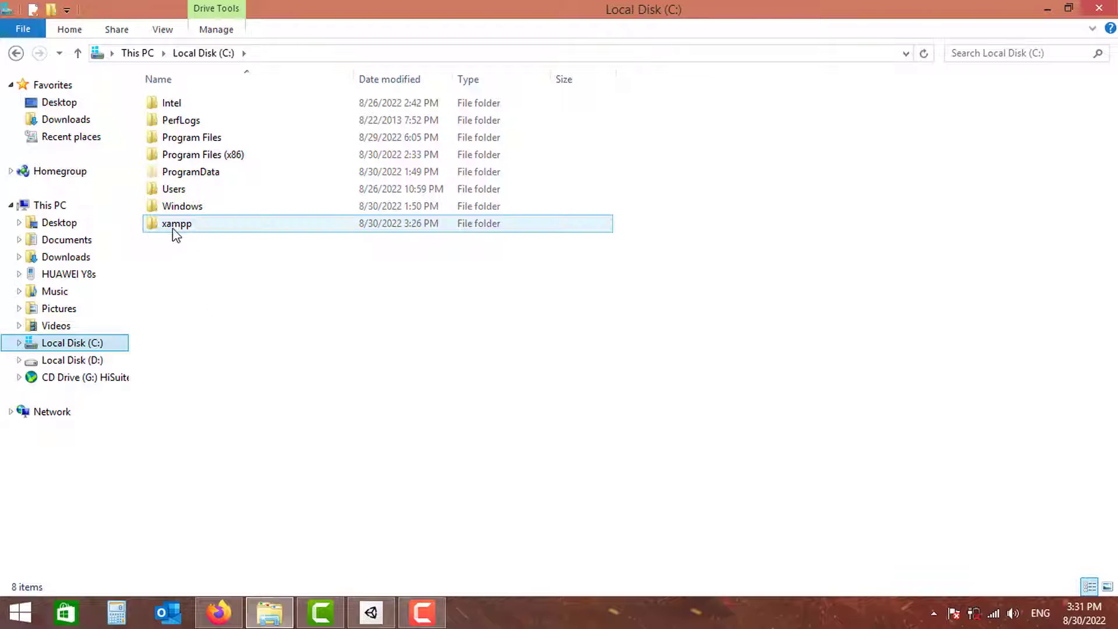
double_click(177, 226)
left_click_drag(1112, 232, 1105, 411)
scroll(1105, 410, "down", 2)
left_click(195, 554)
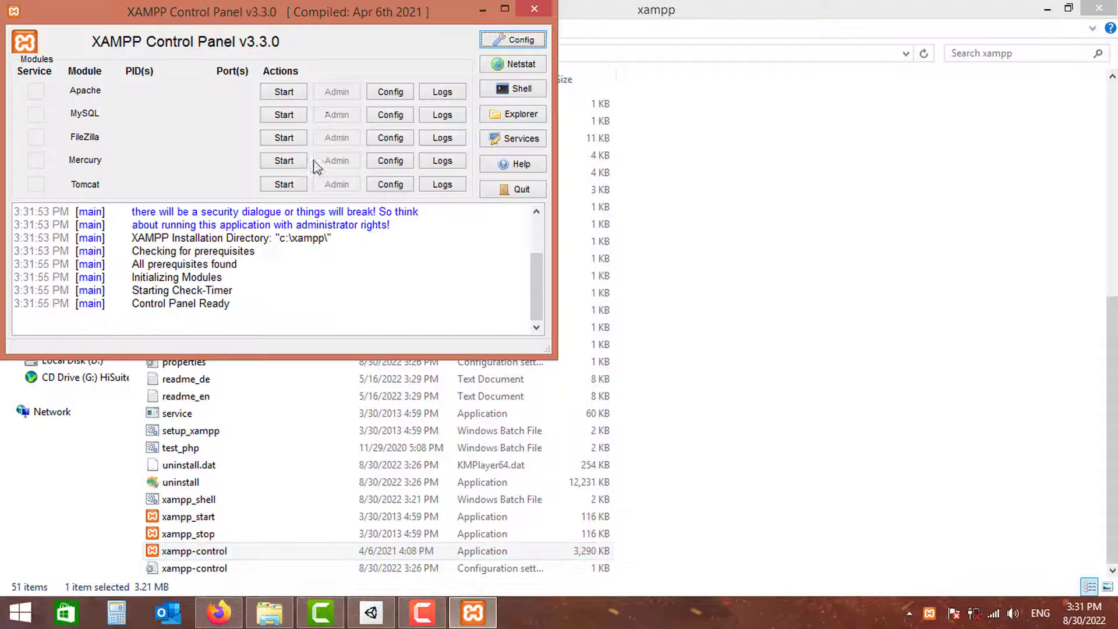
Step: Start the Apache and MySQL modules, allow mysqld through the firewall on private networks, and open phpMyAdmin
left_click(286, 93)
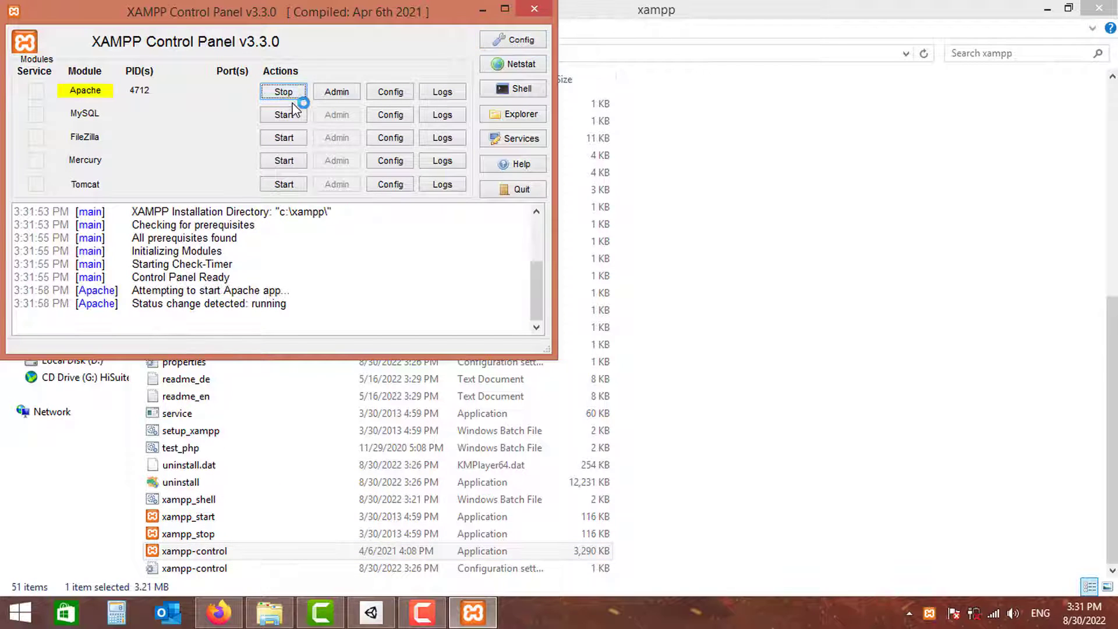
left_click(293, 113)
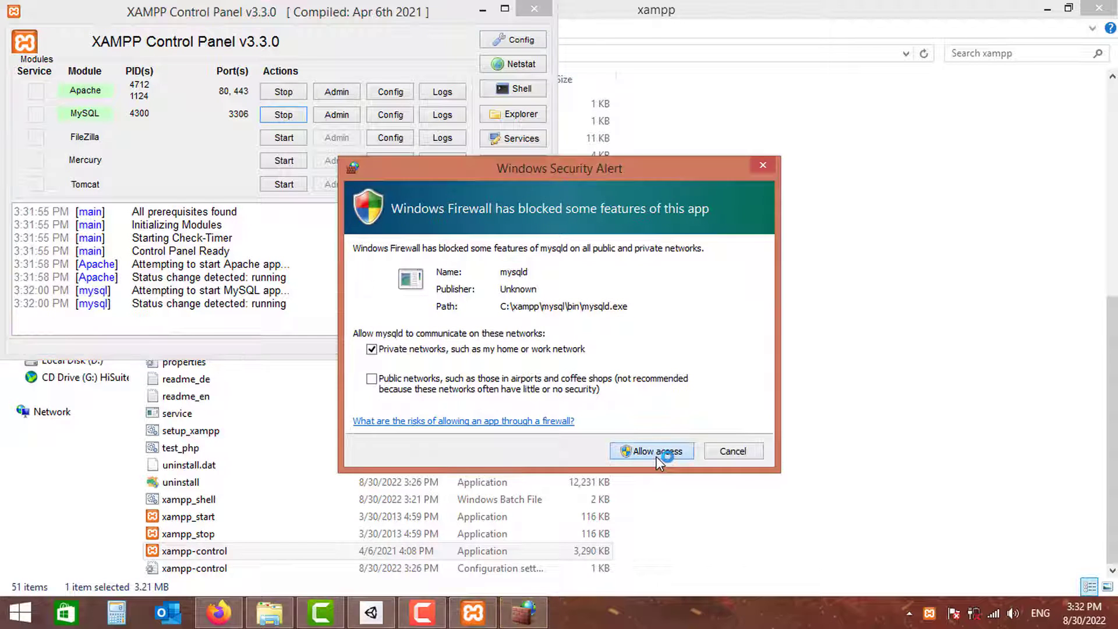
left_click(656, 453)
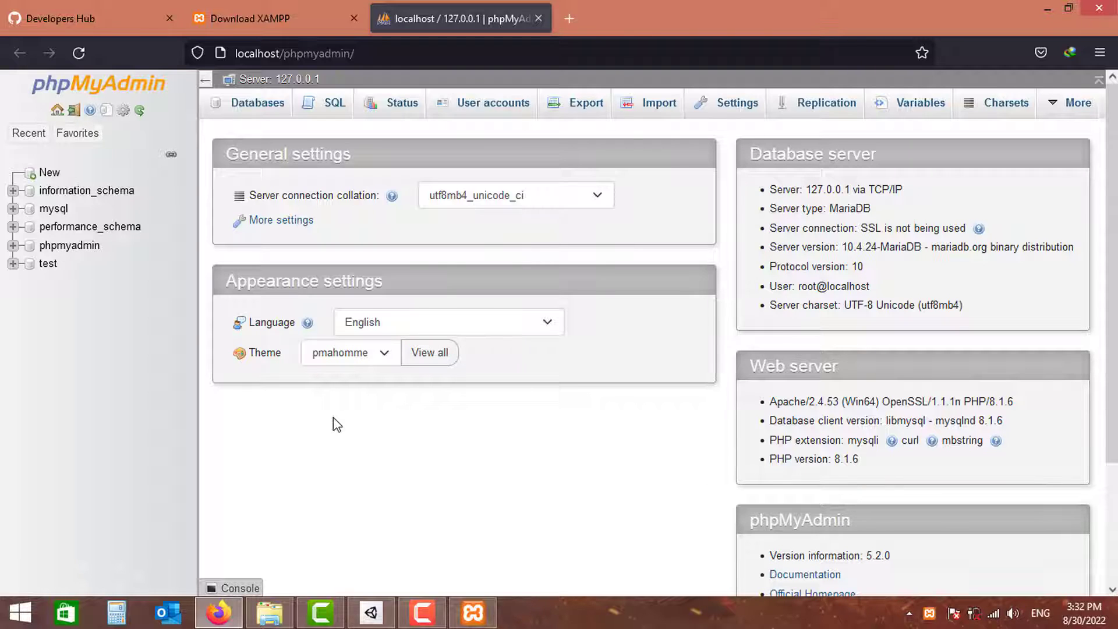
Step: Open the unity-realtime-networking-client and unity-realtime-networking-server repositories in new browser tabs and close the XAMPP download page
left_click(85, 19)
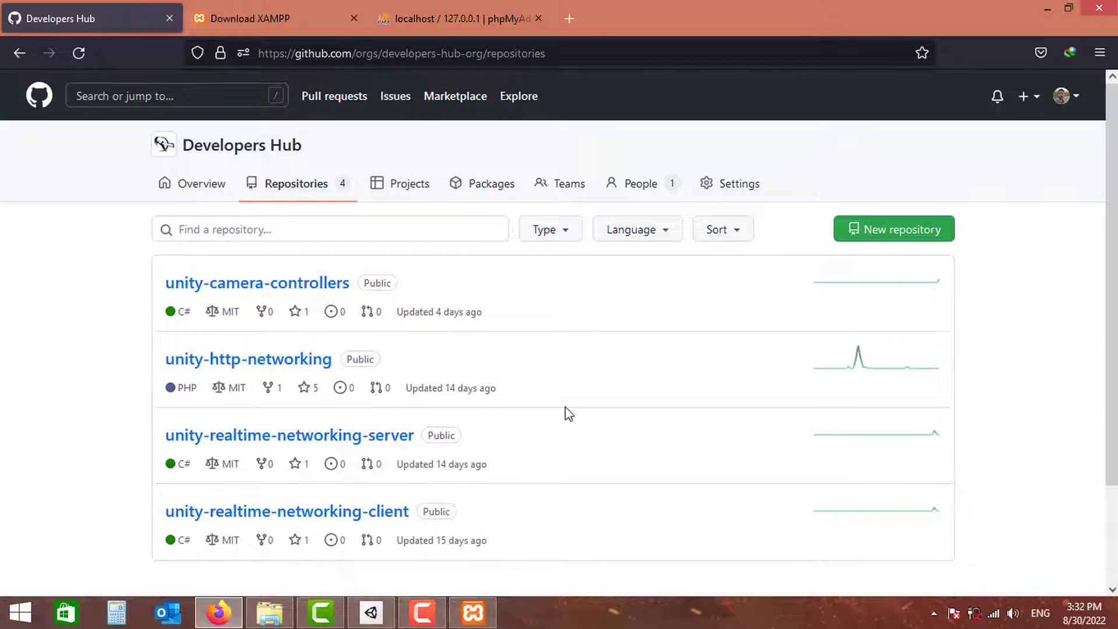
right_click(334, 515)
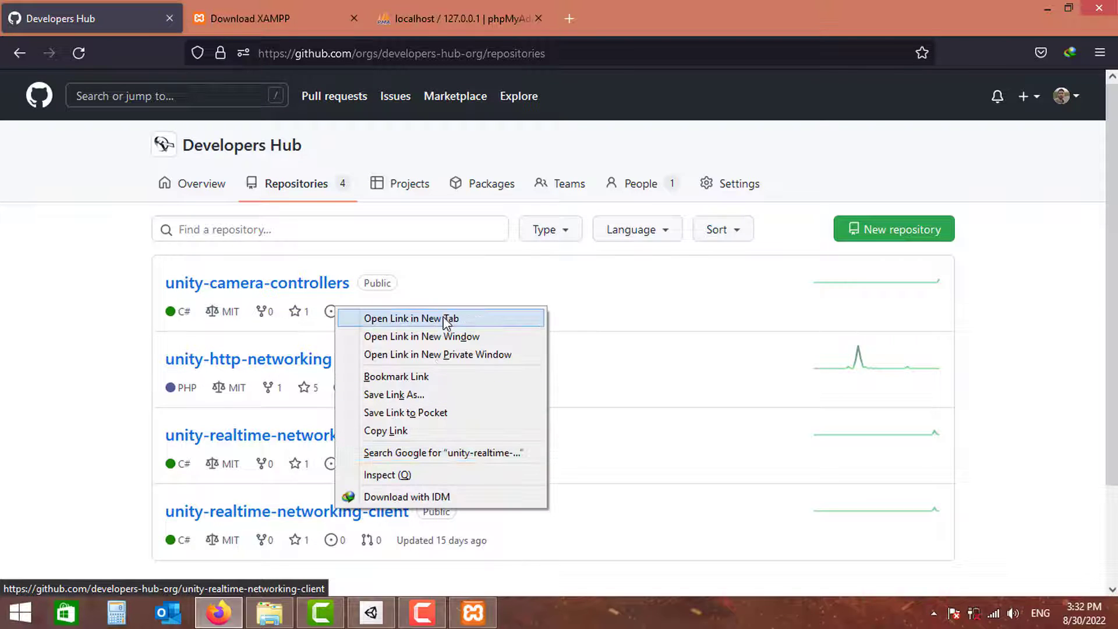
left_click(447, 319)
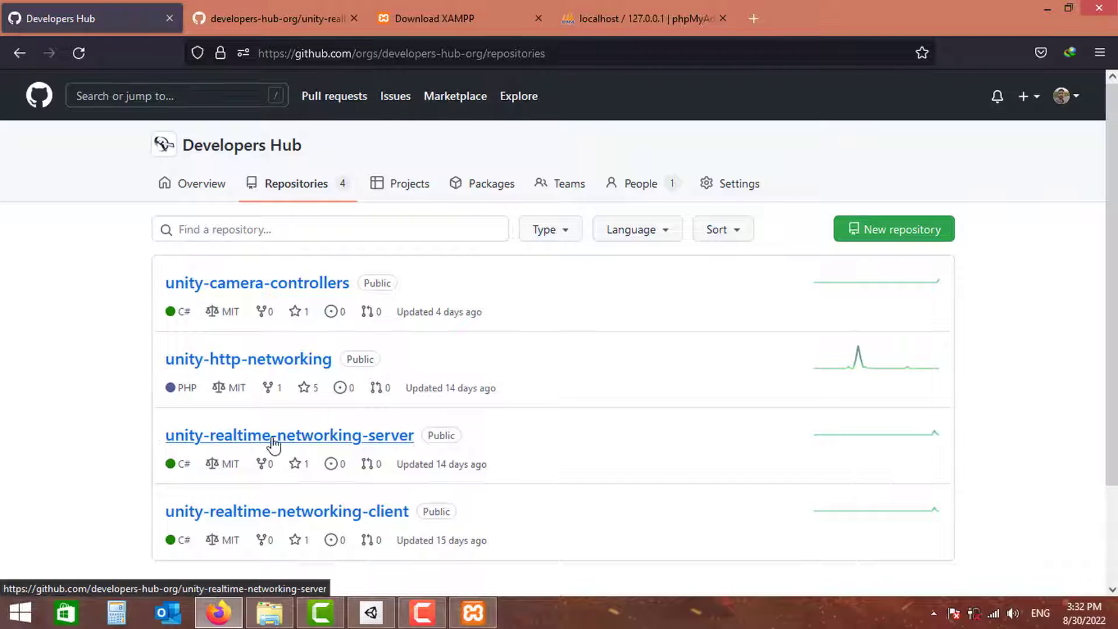
right_click(322, 436)
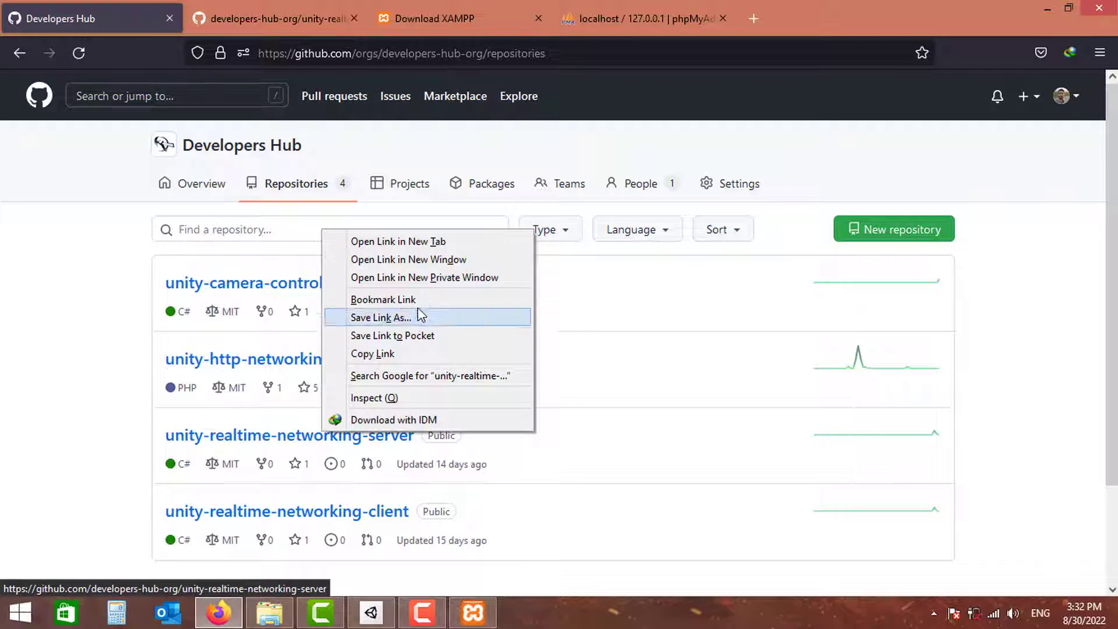
left_click(398, 245)
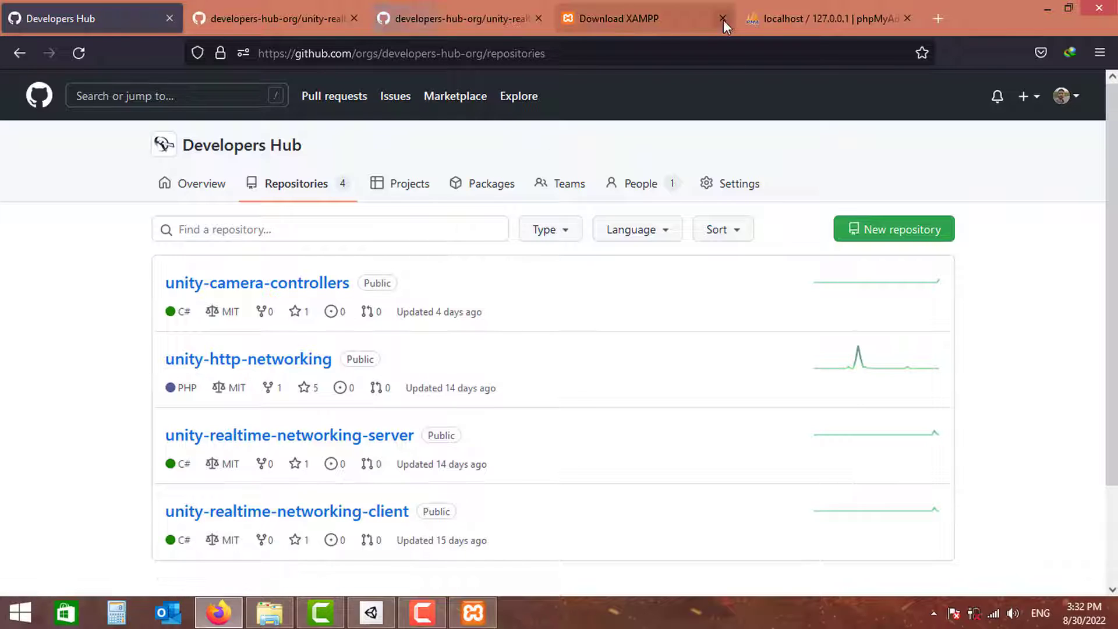
left_click(723, 20)
Step: Download Project.unitypackage from the v1.00 release of unity-realtime-networking-client to the desktop
left_click(309, 28)
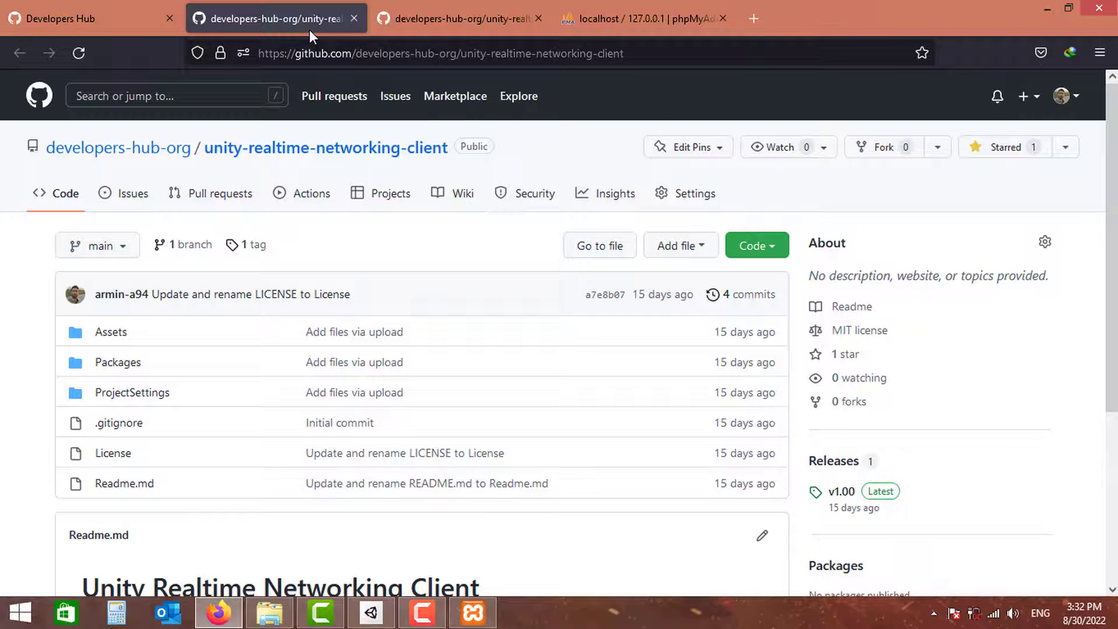
left_click(832, 463)
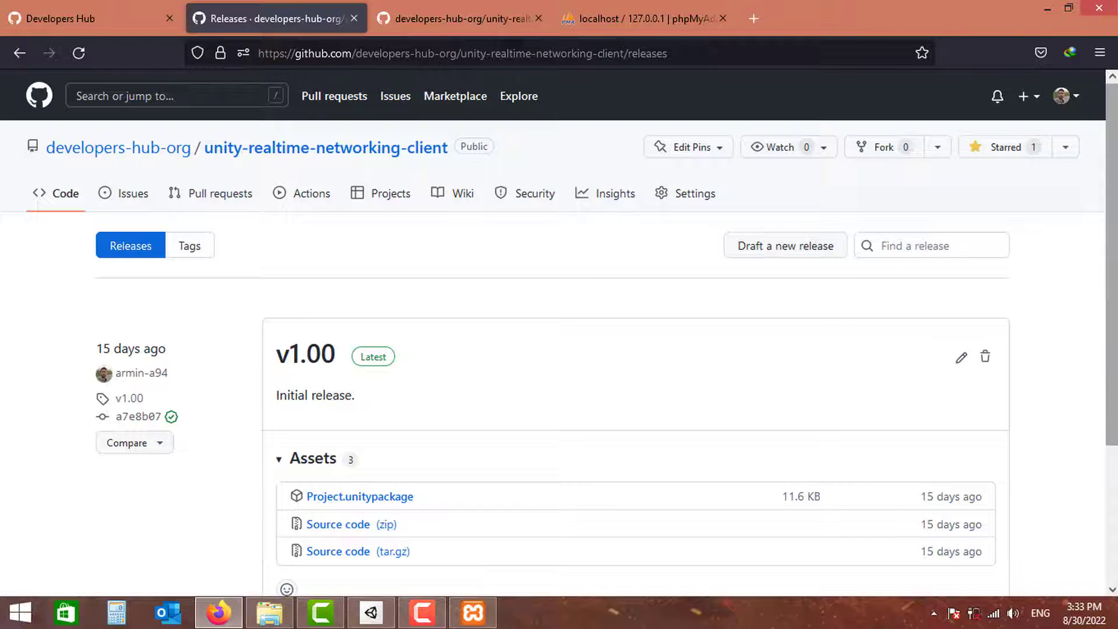
scroll(839, 357, "down", 1)
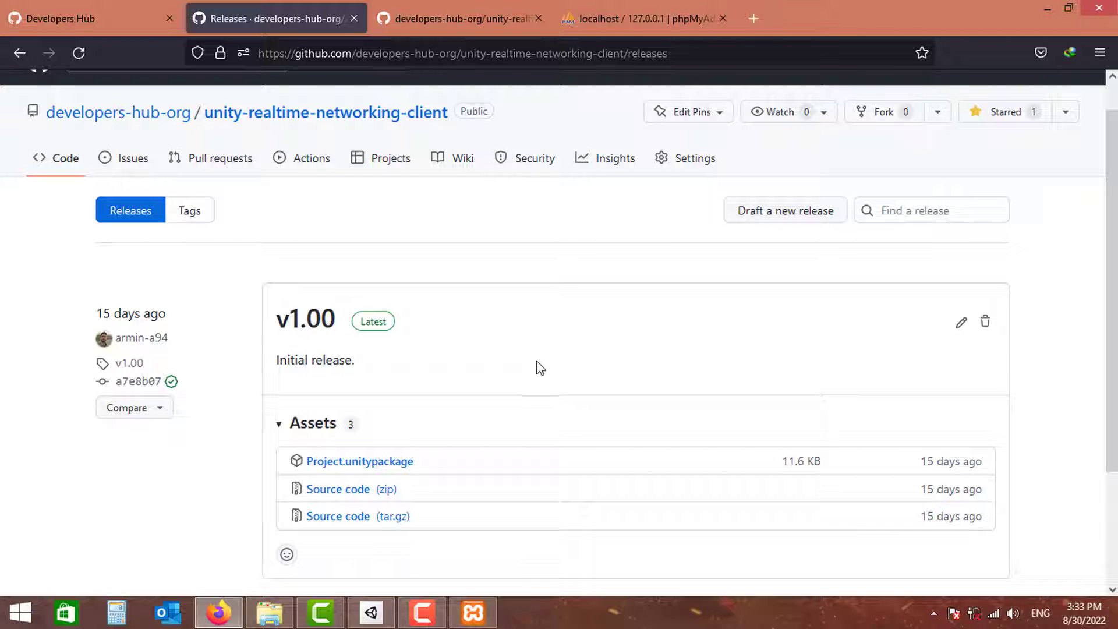
right_click(375, 465)
left_click(452, 448)
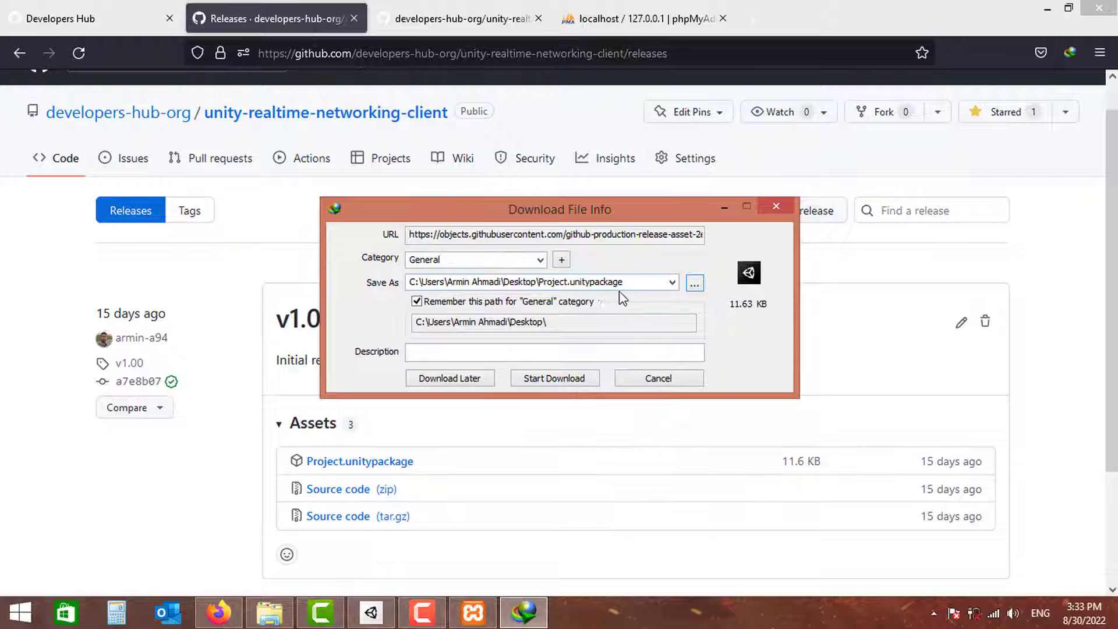
left_click(563, 384)
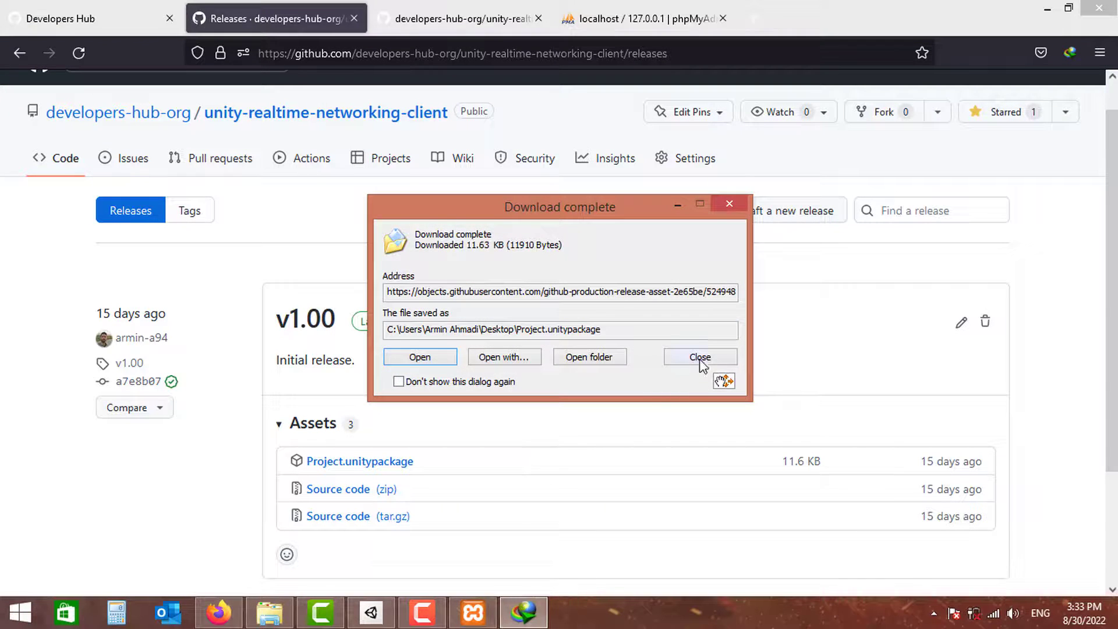
left_click(702, 361)
Step: Download the zip source code of the v1.00 release of unity-realtime-networking-server to the desktop
left_click(433, 23)
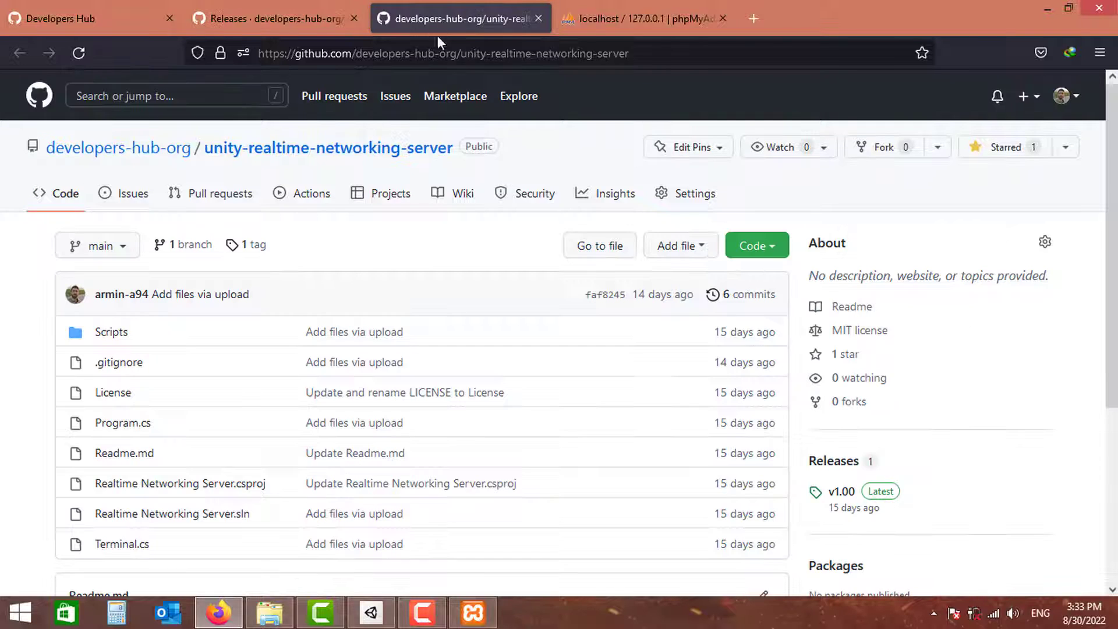
left_click(845, 462)
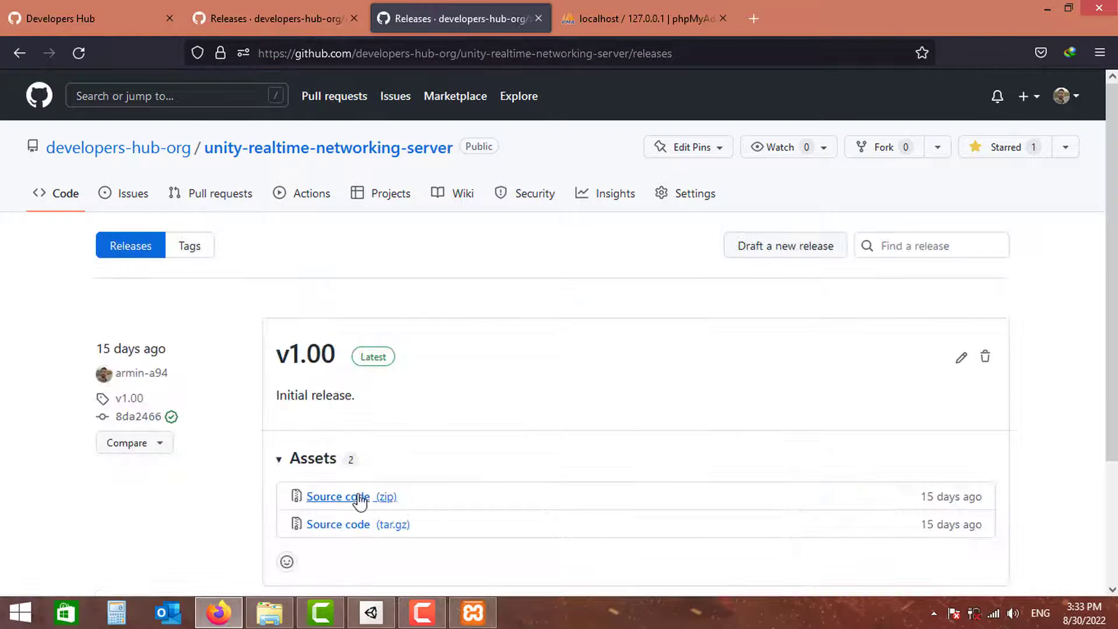
right_click(355, 499)
left_click(373, 480)
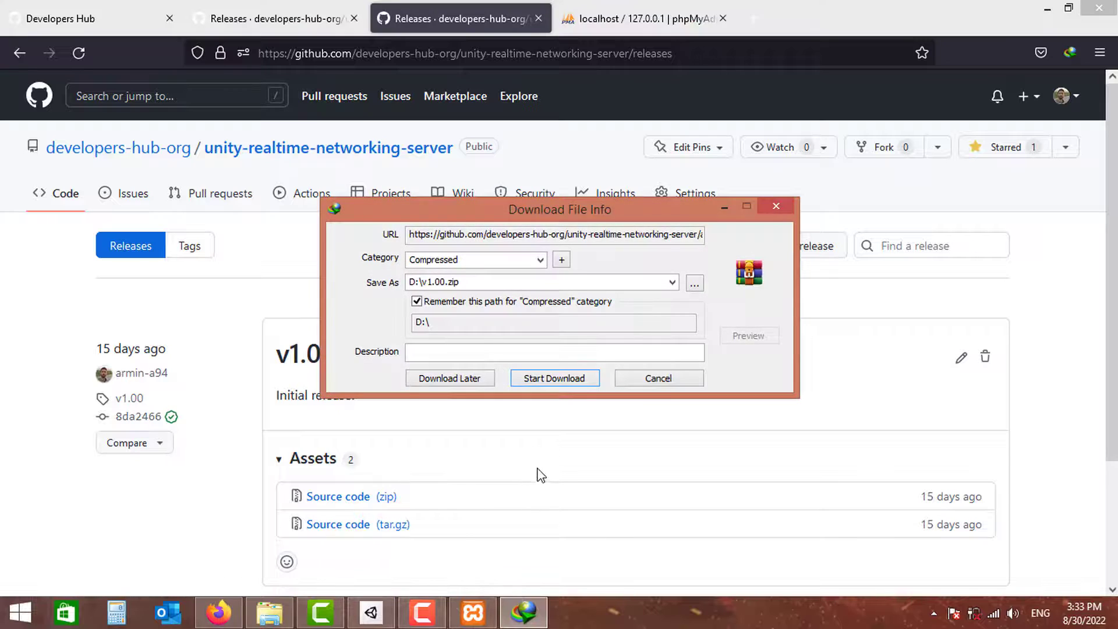
left_click(550, 384)
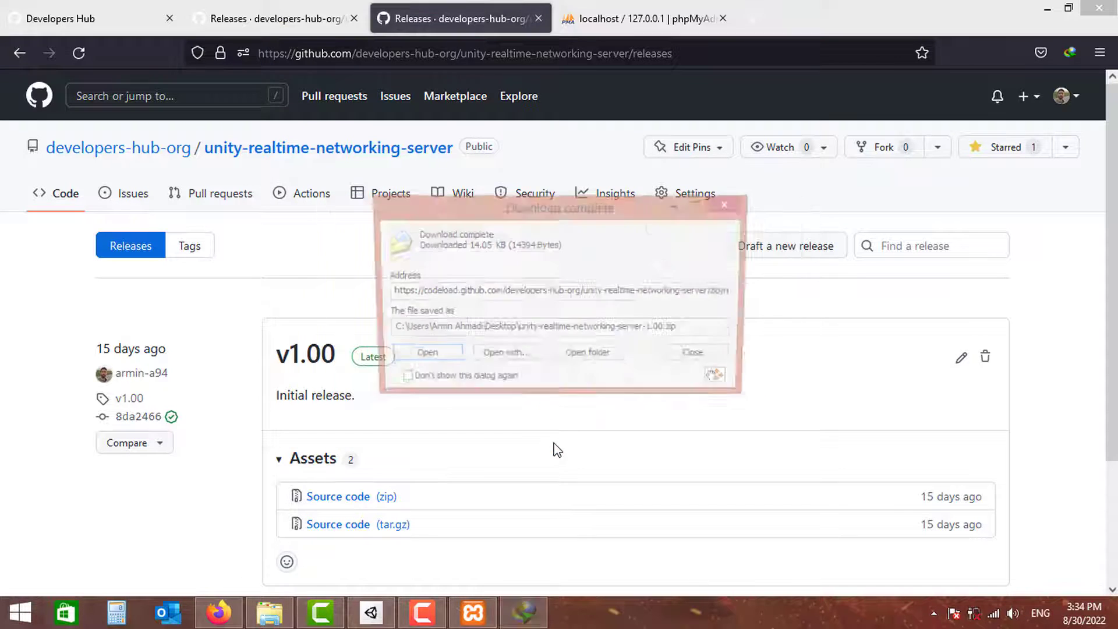
left_click(687, 356)
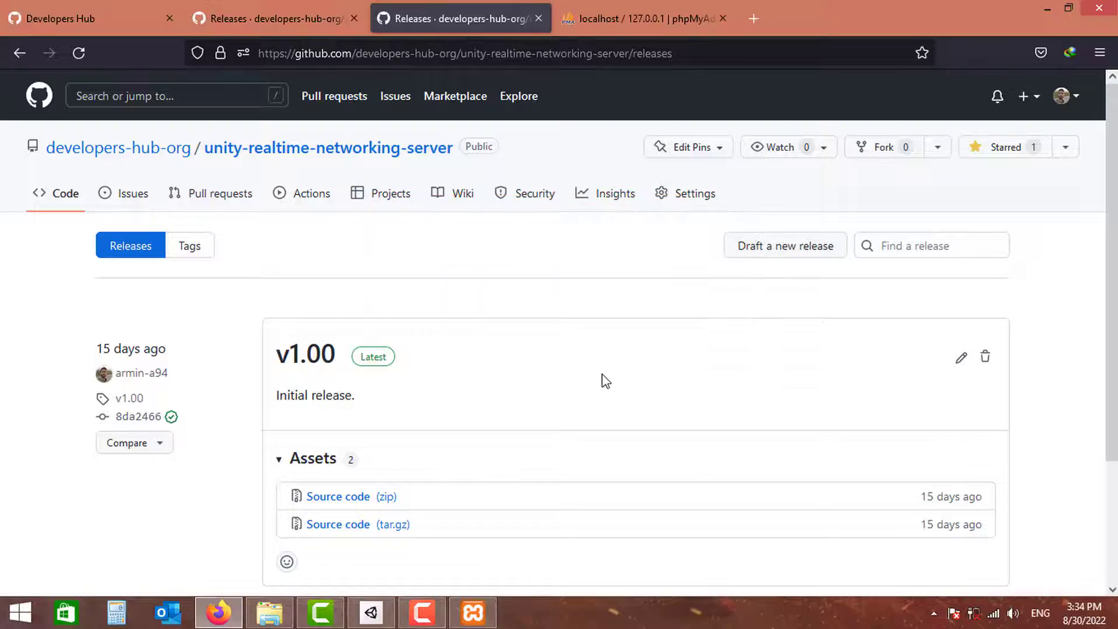
Step: Minimize the open windows and create a desktop folder named "Clash Of Whatever"
left_click(1046, 9)
left_click(1046, 10)
left_click(1046, 9)
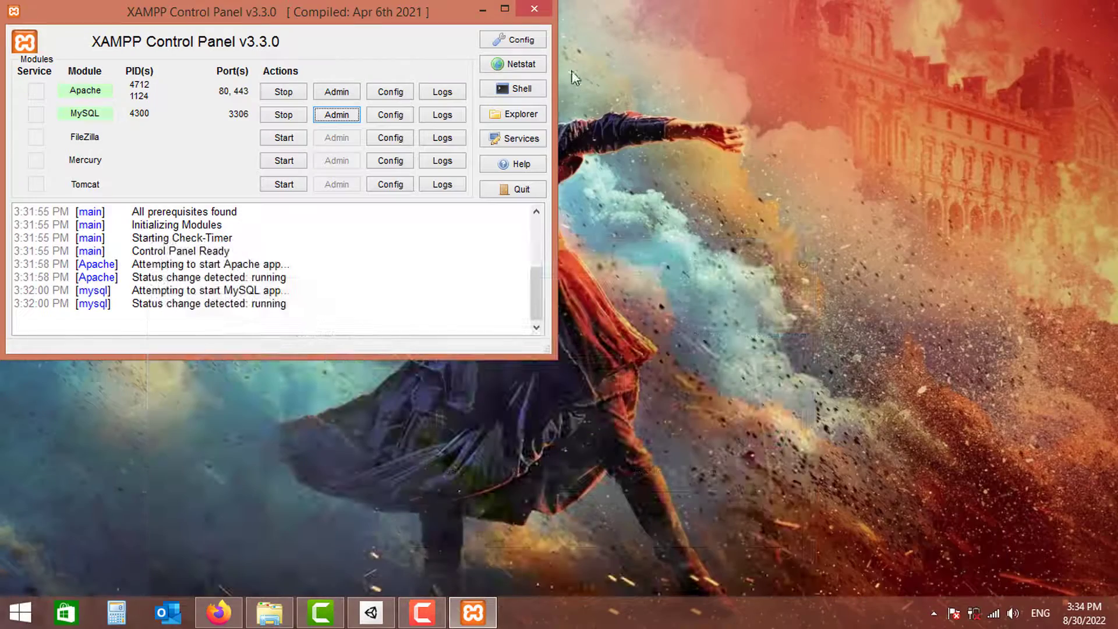
left_click(504, 10)
left_click(1049, 8)
right_click(217, 198)
mouse_move(393, 405)
left_click(456, 400)
type("Clash Of W")
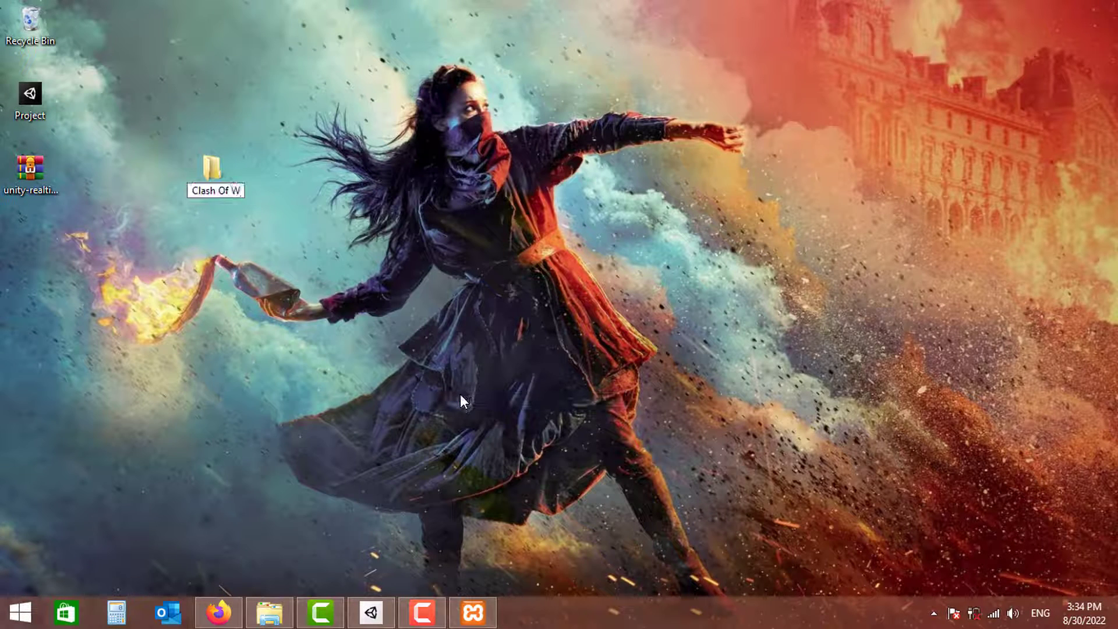
type("ha")
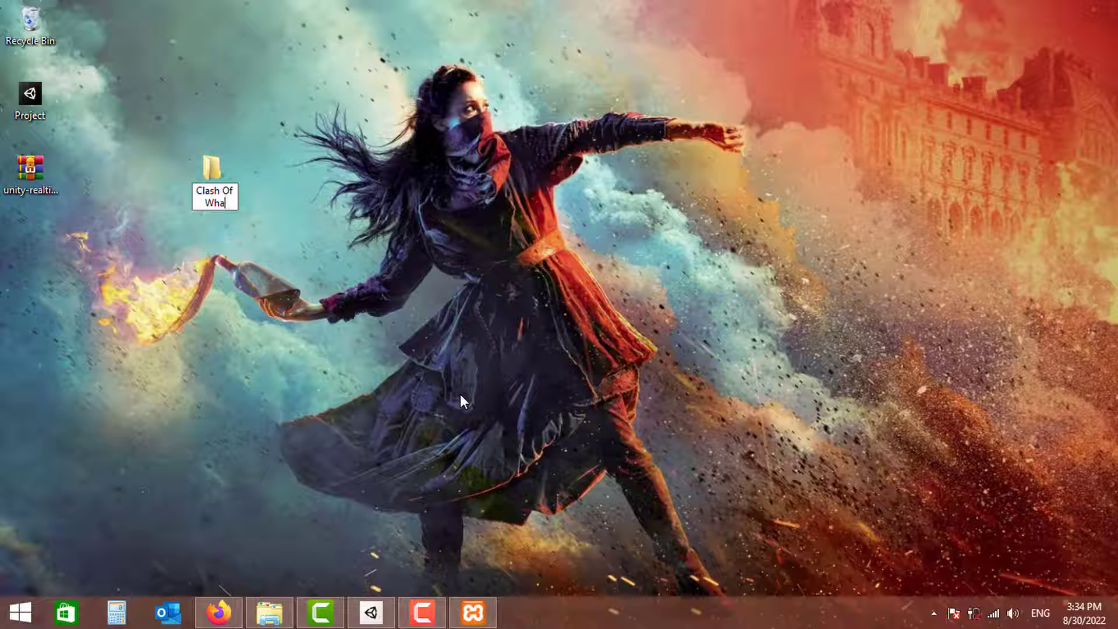
type("tever")
left_click(278, 193)
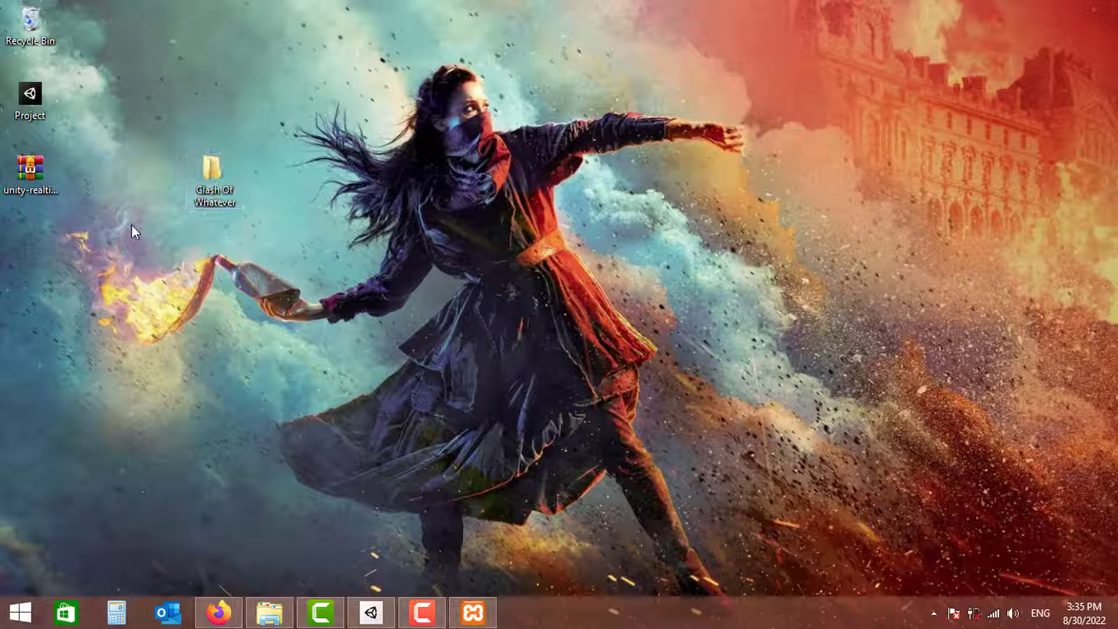
Step: Extract the unity-realtime-networking-server zip archive onto the desktop and check the contents of the extracted folder
right_click(34, 168)
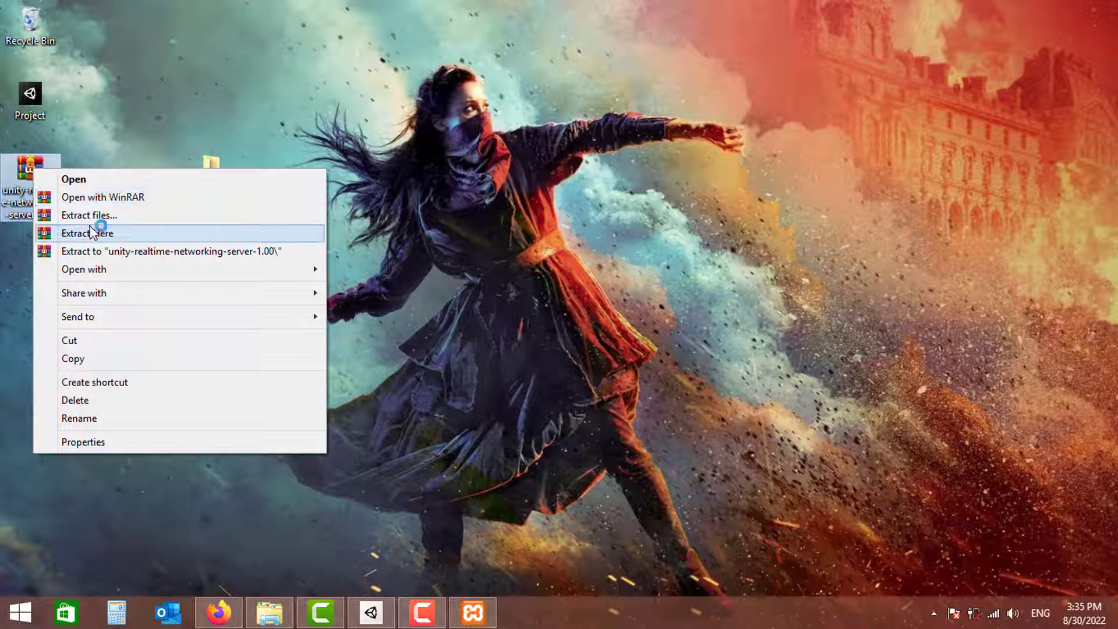
left_click(93, 232)
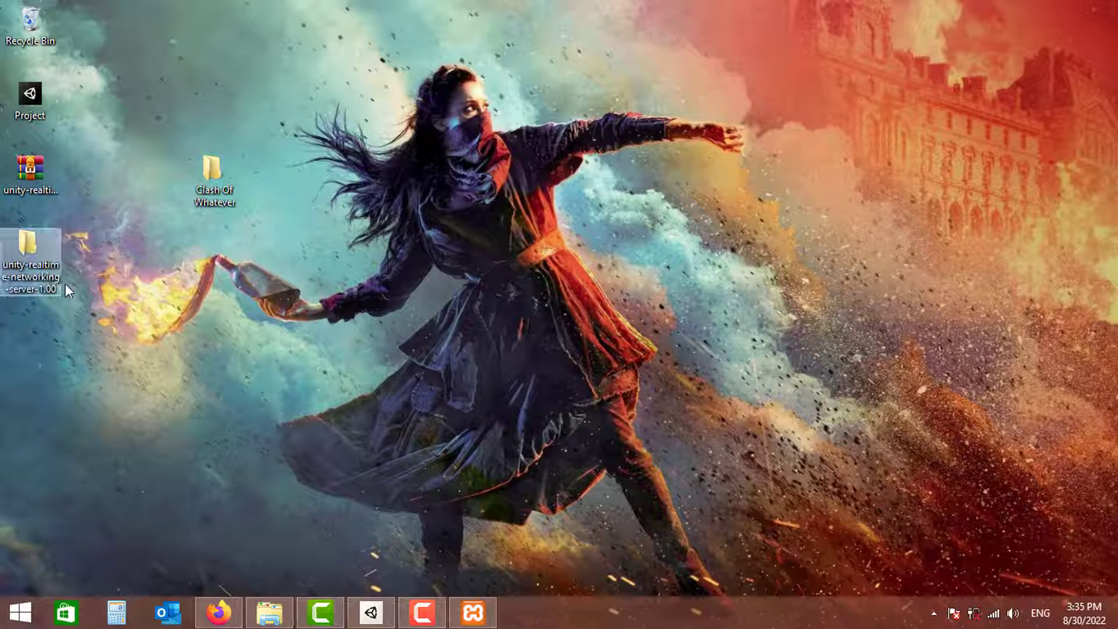
double_click(33, 263)
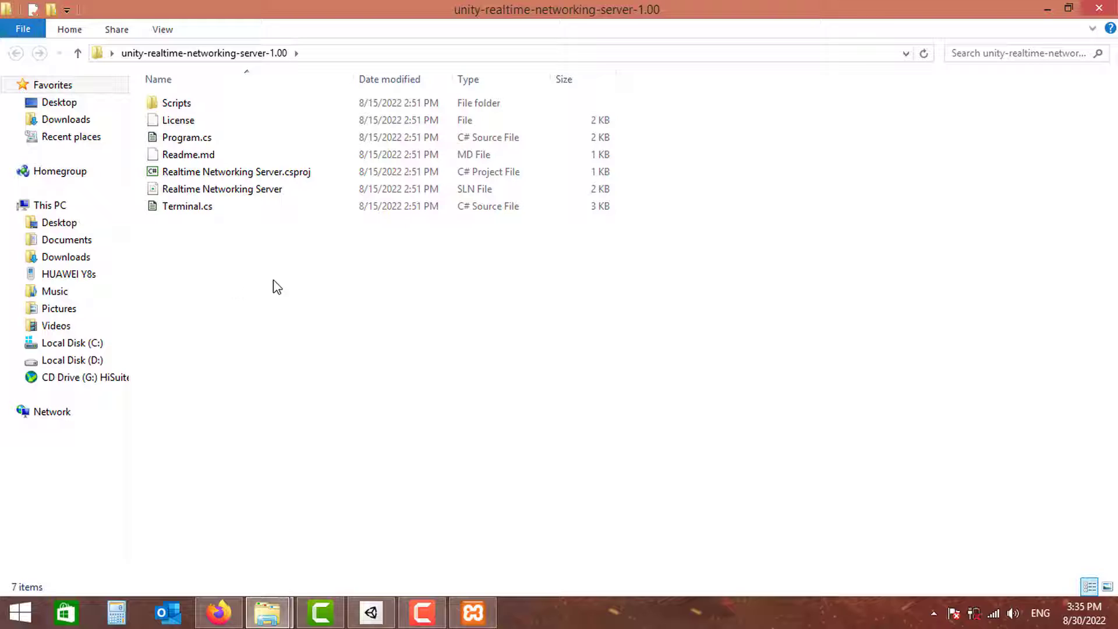
key("alt+F4")
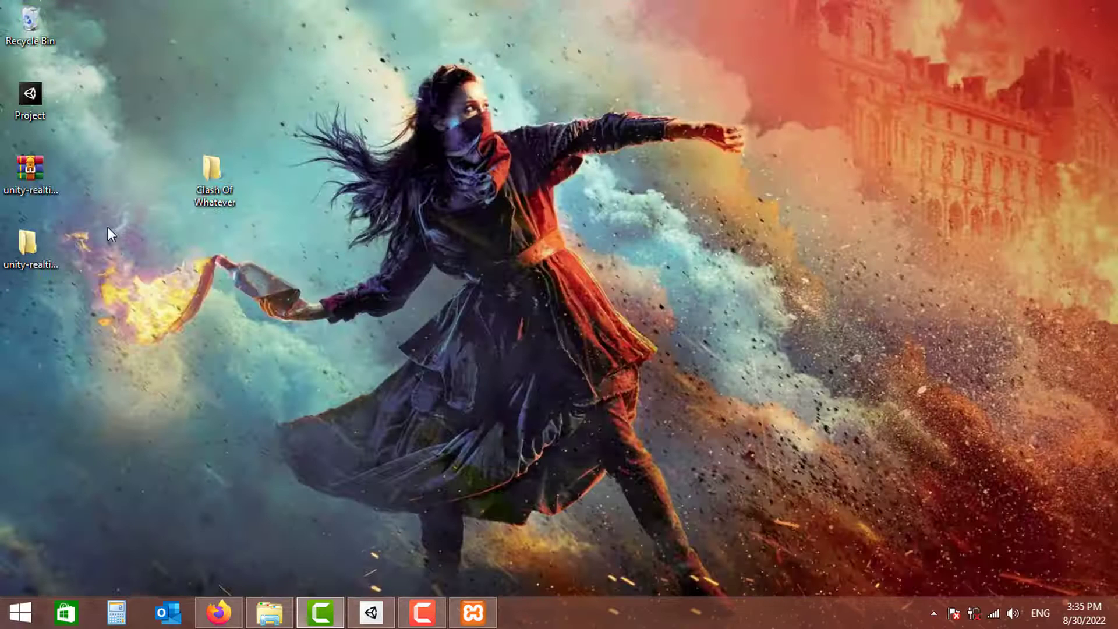
Step: Rename the extracted unity-realtime-networking-server folder on the desktop as Server
left_click(15, 269)
left_click(54, 289)
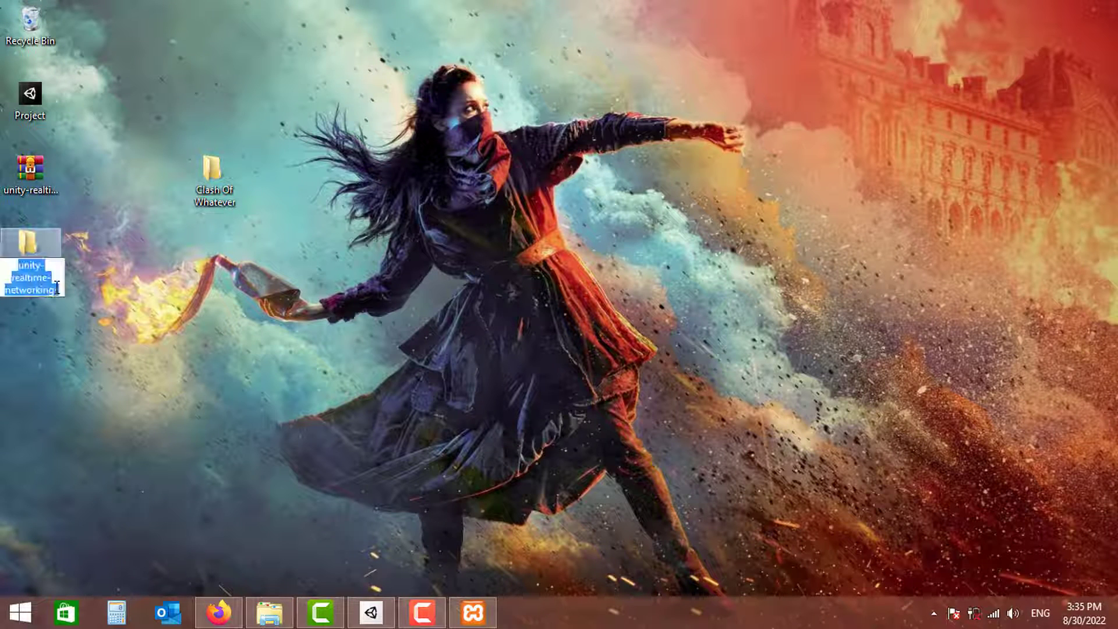
type("Server")
key("Return")
left_click(169, 308)
Step: Move the Server folder into the Clash Of Whatever folder and delete the server zip archive from the desktop
mouse_move(56, 256)
left_mouse_down()
mouse_move(210, 197)
mouse_move(40, 251)
left_mouse_up()
left_click_drag(55, 175, 43, 35)
left_click_drag(29, 244, 35, 174)
Step: Switch to Unity Hub, start a new 3D project and set its location to the Clash Of Whatever folder on the desktop
mouse_move(371, 612)
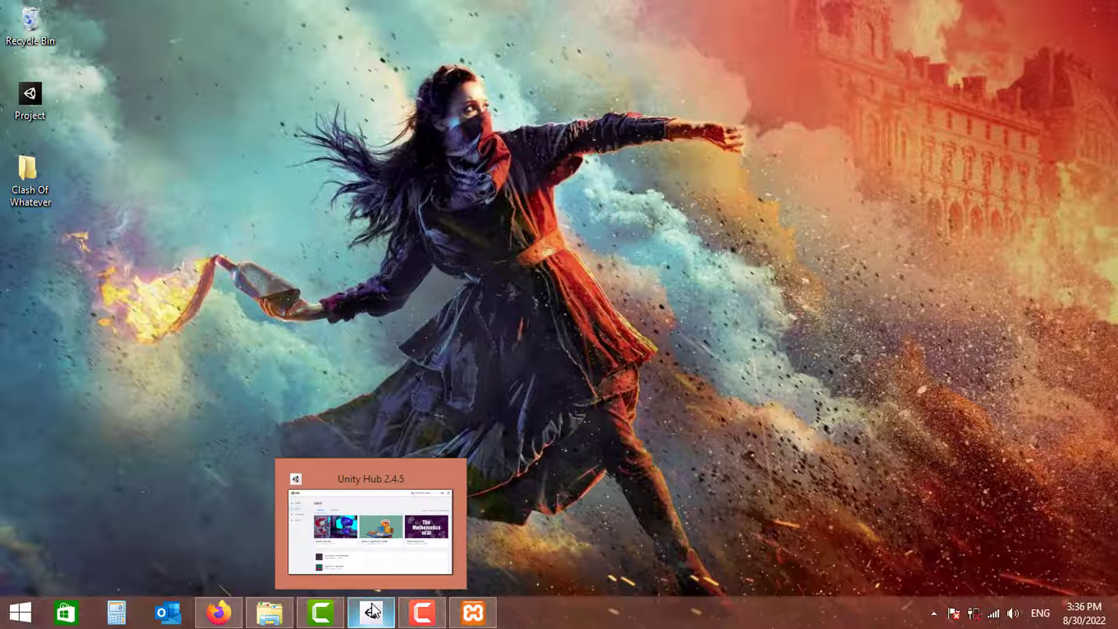
left_click(382, 524)
left_click(110, 117)
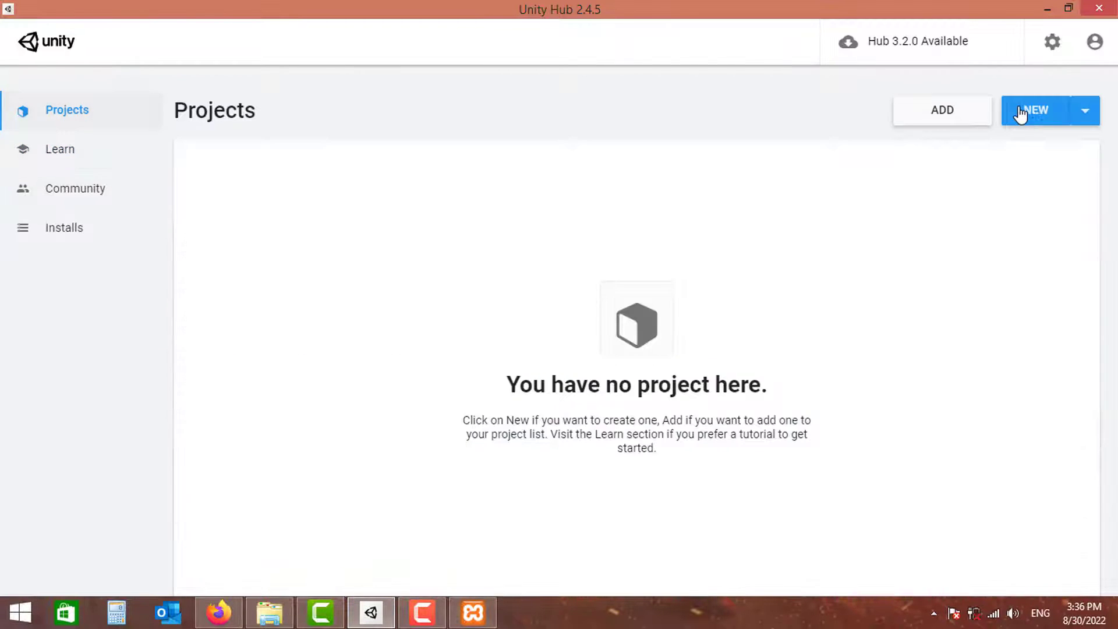
left_click(1028, 110)
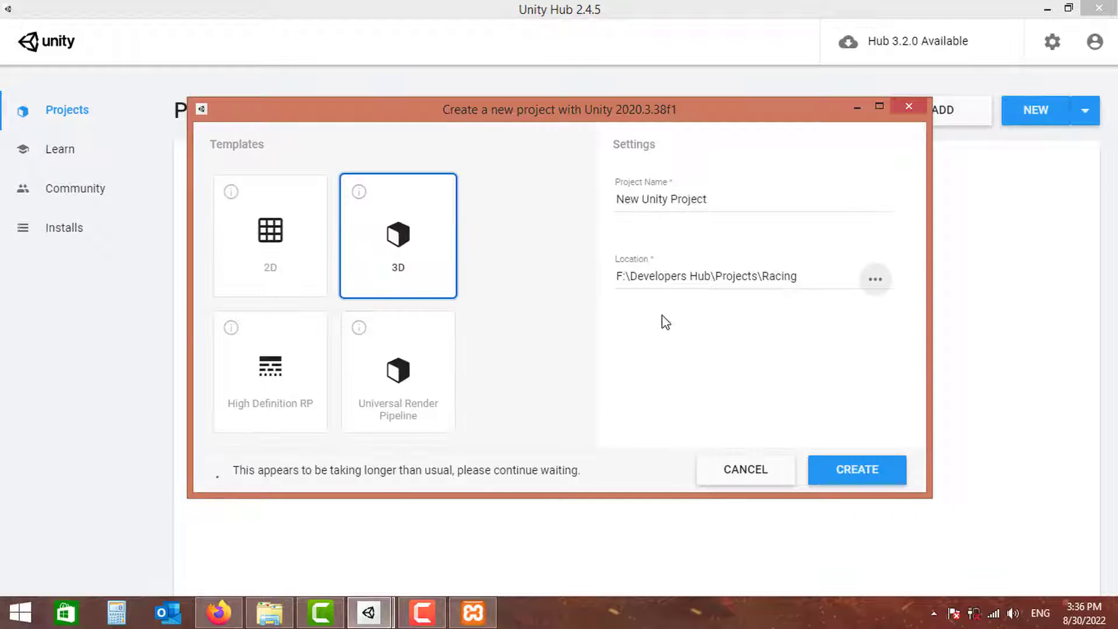
left_click(875, 279)
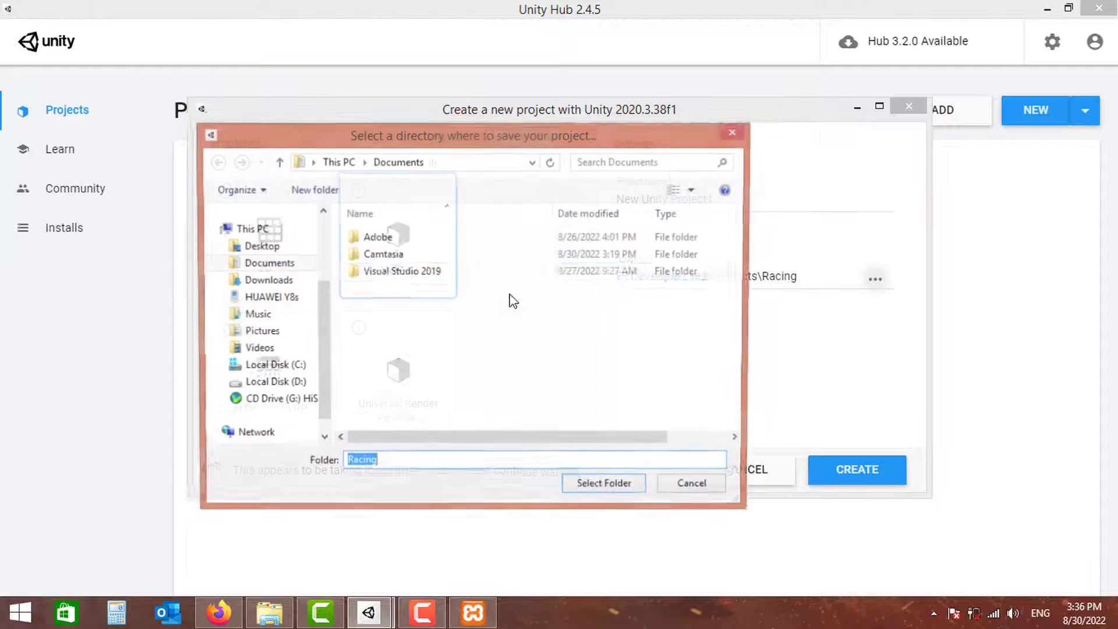
left_click(259, 247)
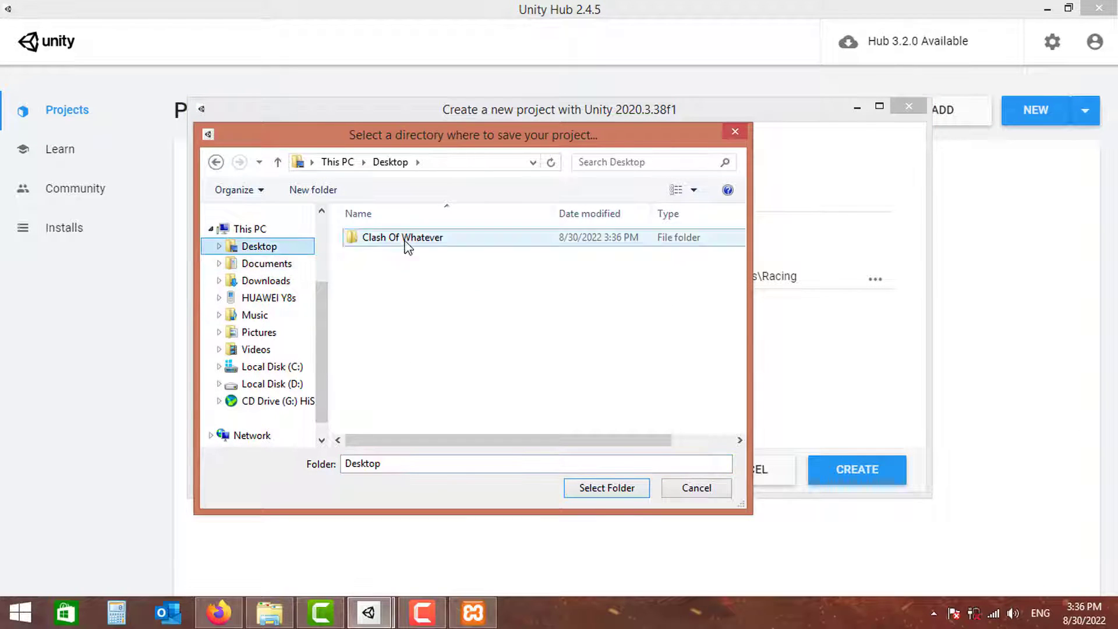
double_click(423, 241)
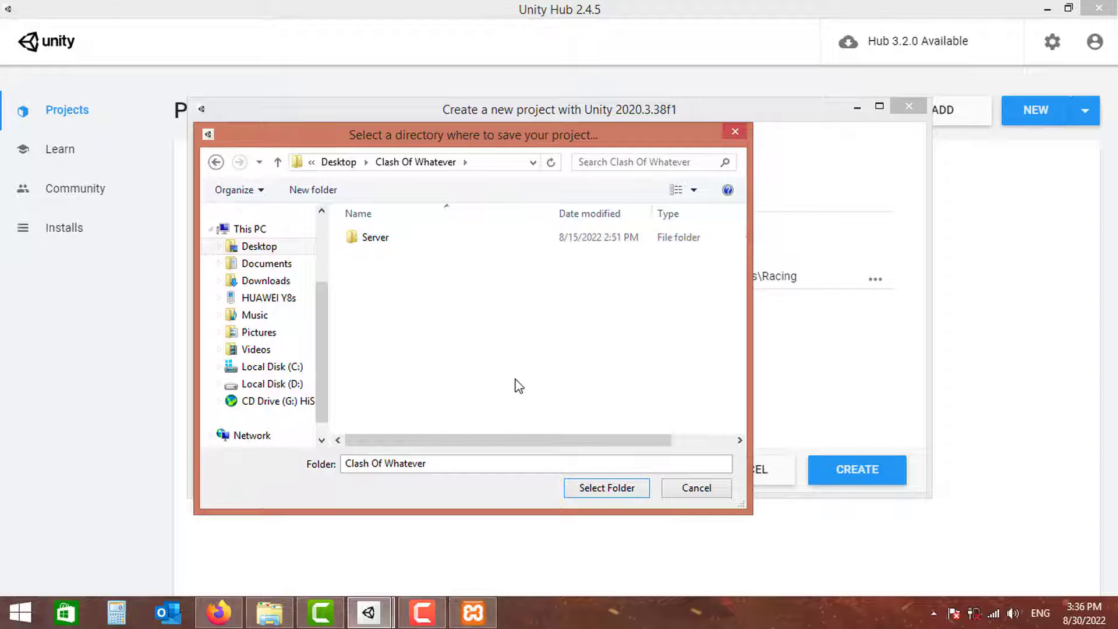
left_click(617, 490)
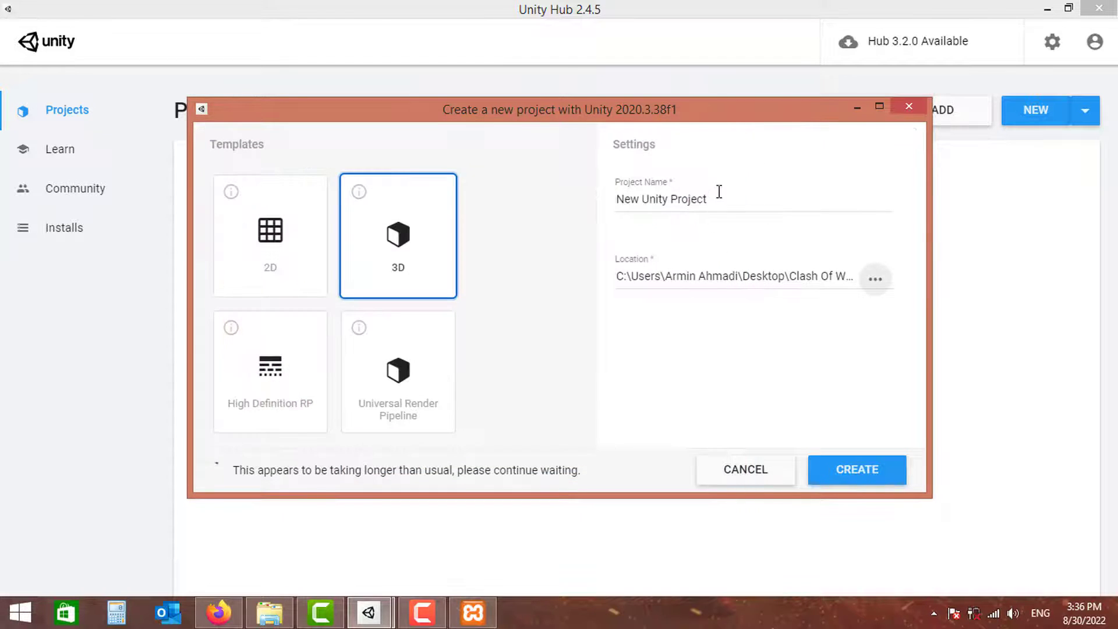
Step: Name the new Unity project Client and create it
left_click_drag(718, 199, 584, 201)
type("C")
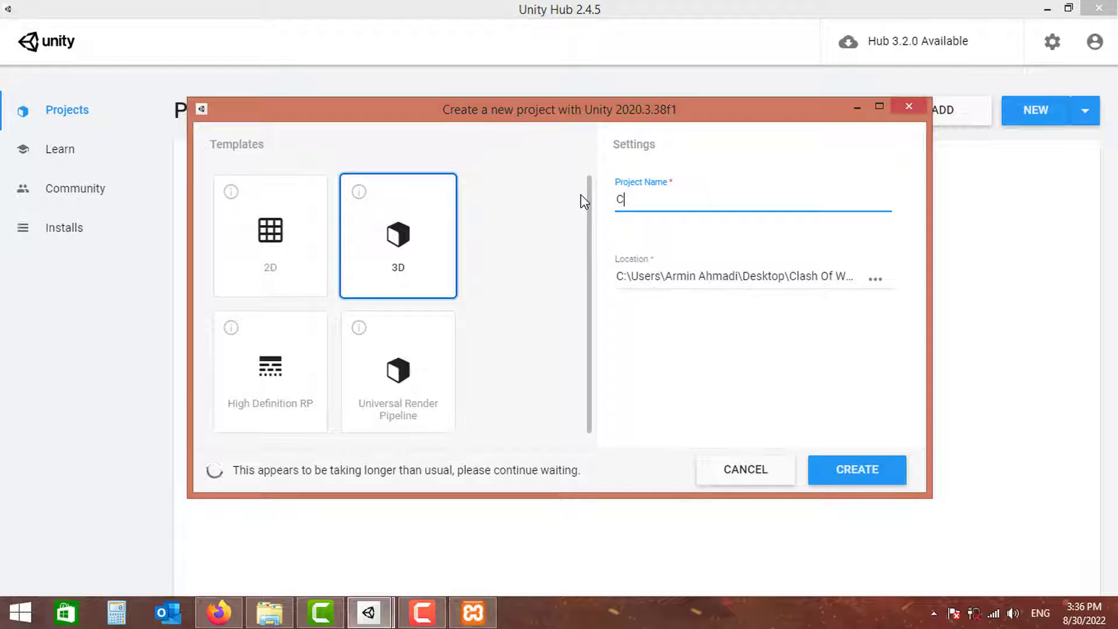
type("lient")
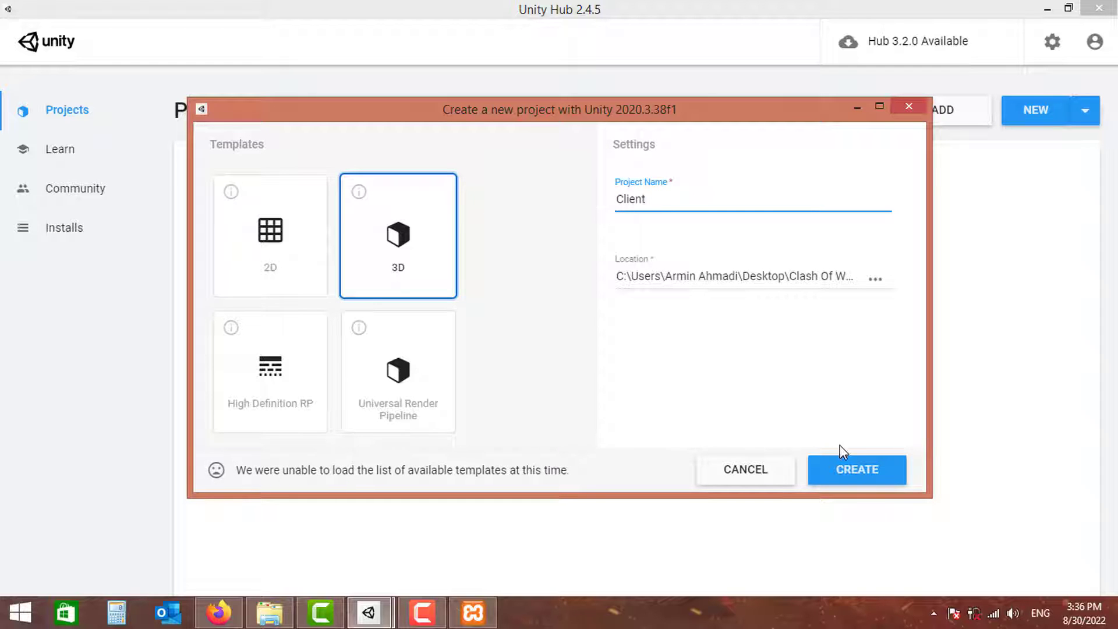
left_click(857, 470)
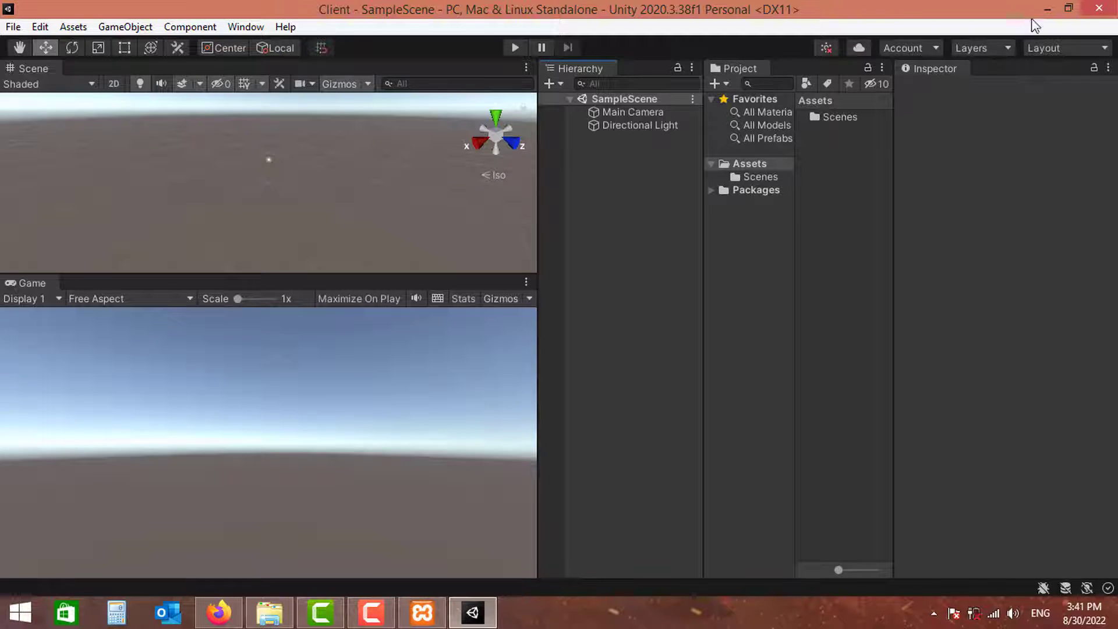
Step: Import all contents of the Project package from the desktop into the Client project
left_click(1045, 9)
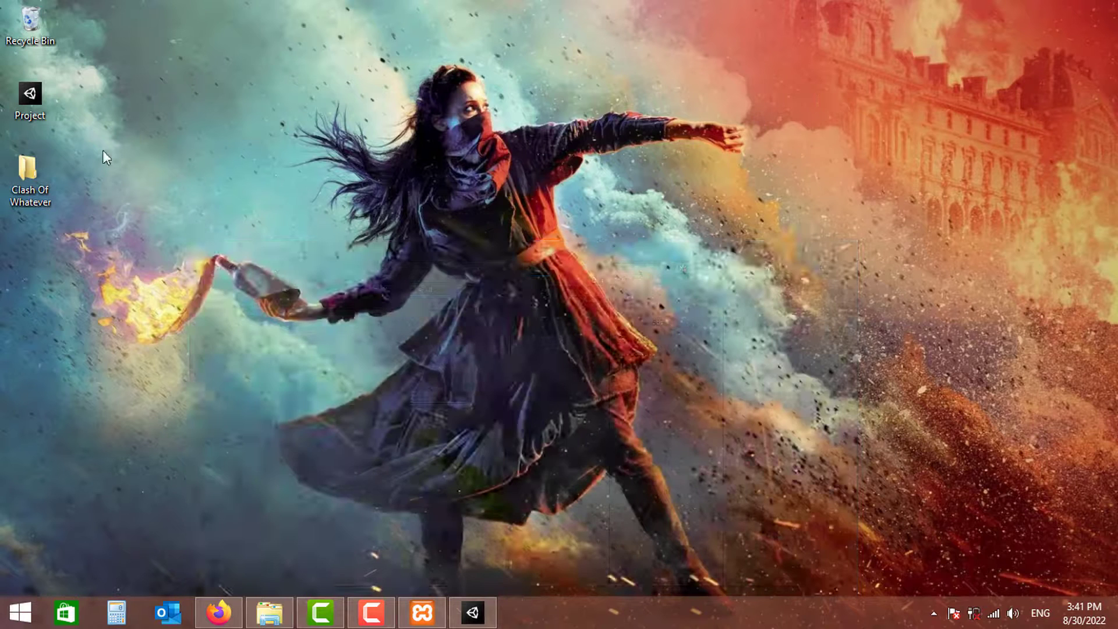
double_click(30, 100)
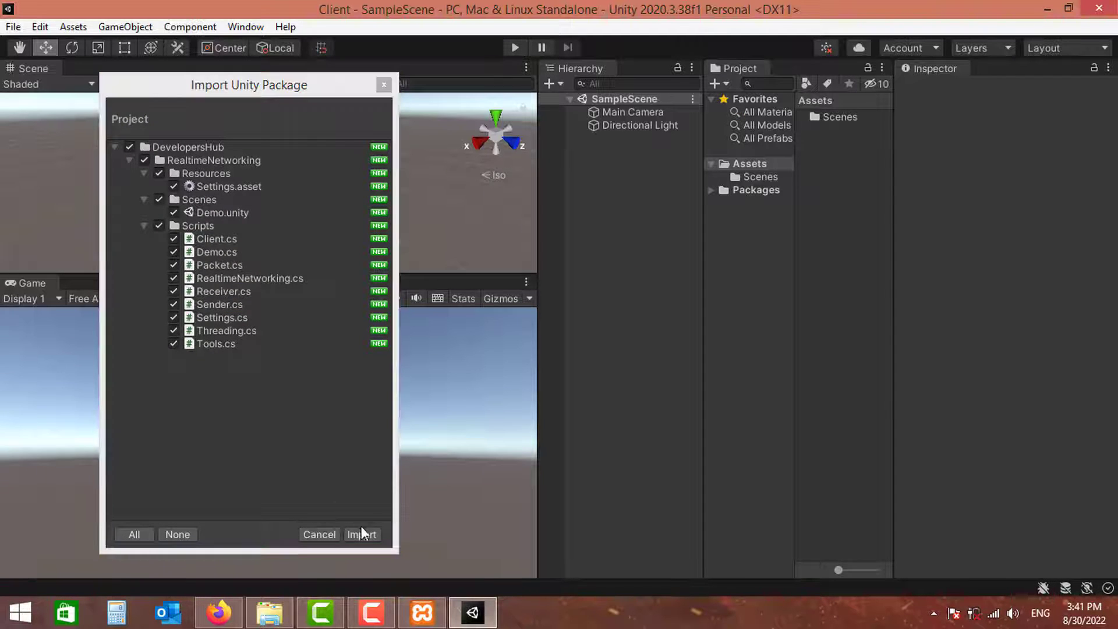
left_click(367, 535)
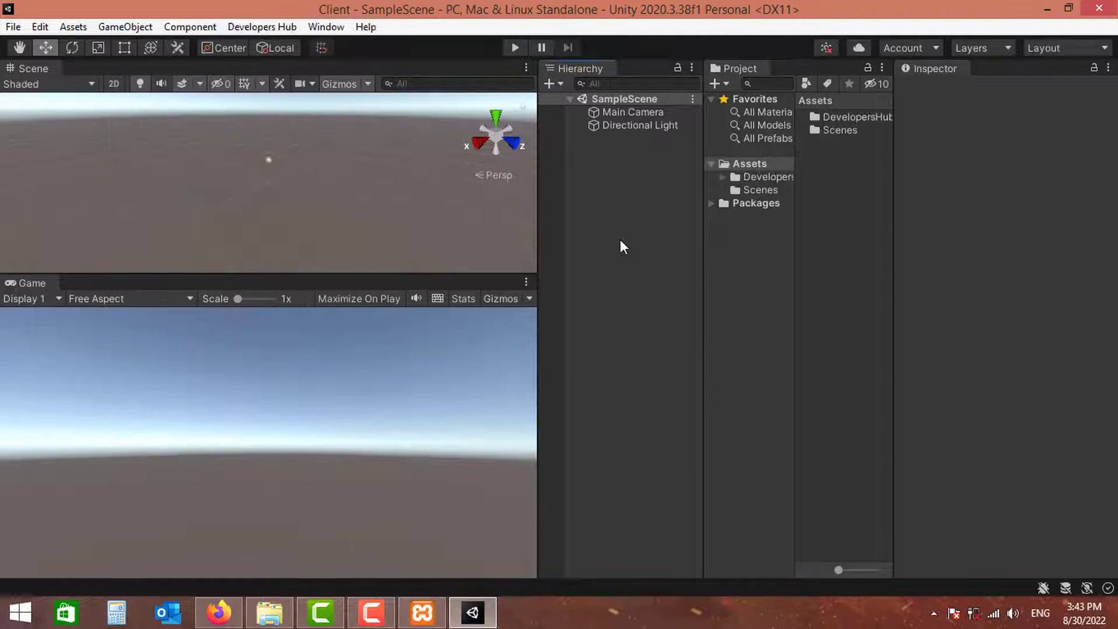
Step: Open Realtime Networking Server.csproj from the Server folder inside Clash Of Whatever in Visual Studio
left_click(1046, 11)
double_click(33, 201)
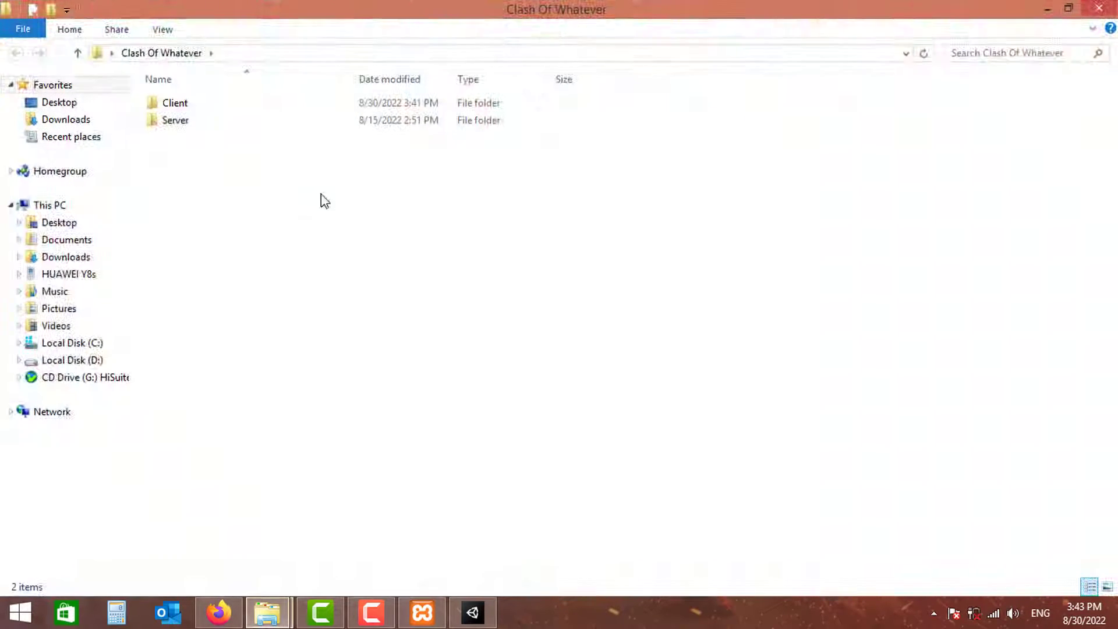
double_click(186, 122)
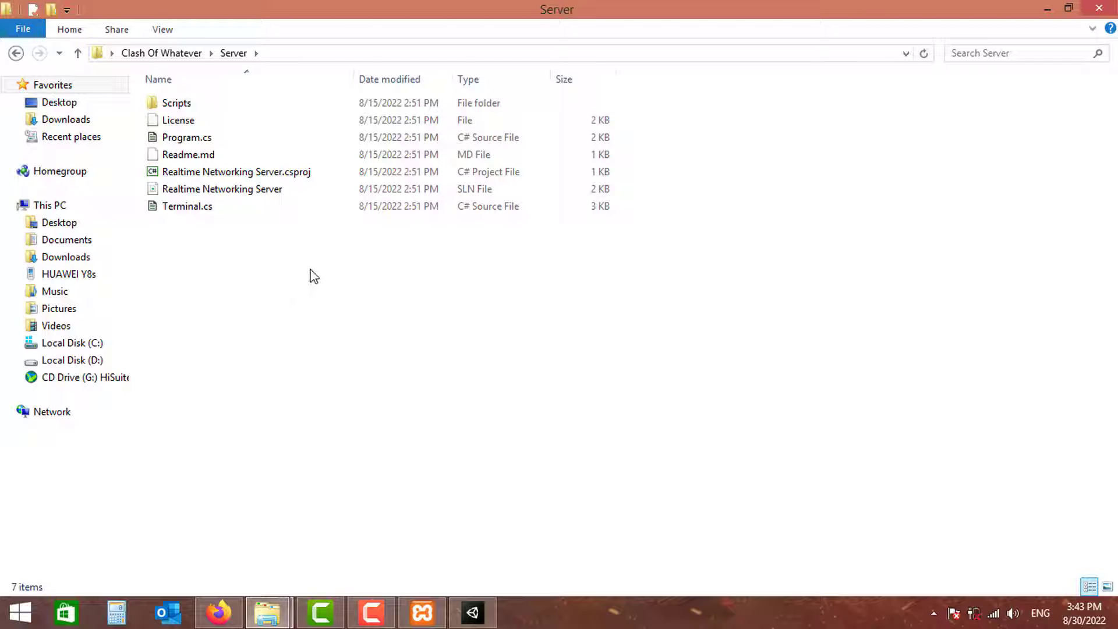
left_click(192, 173)
left_click(255, 175)
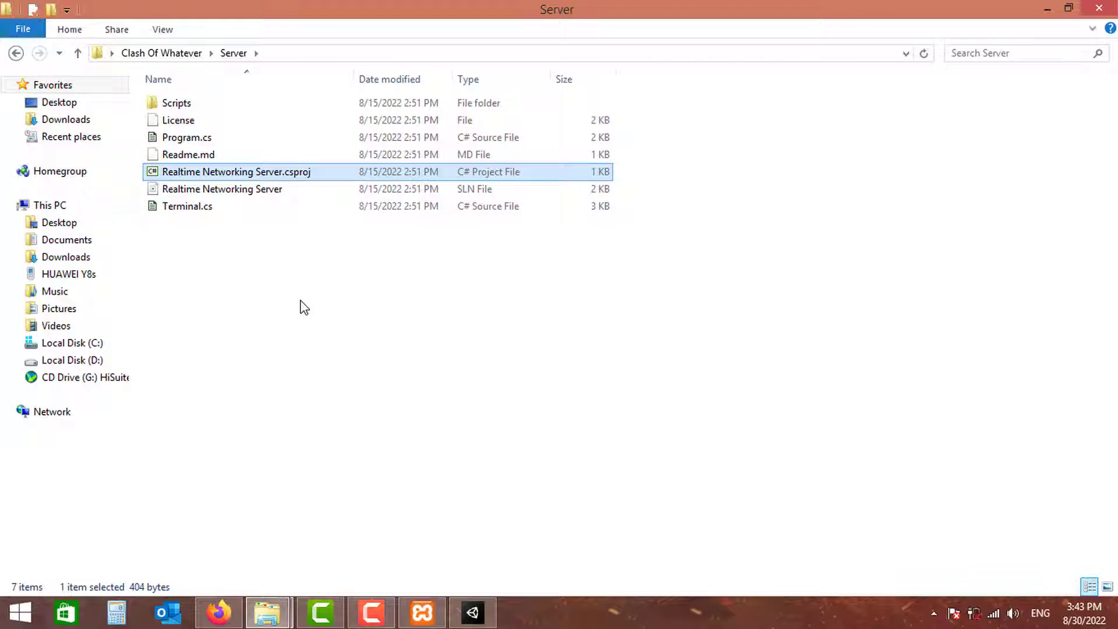
double_click(258, 175)
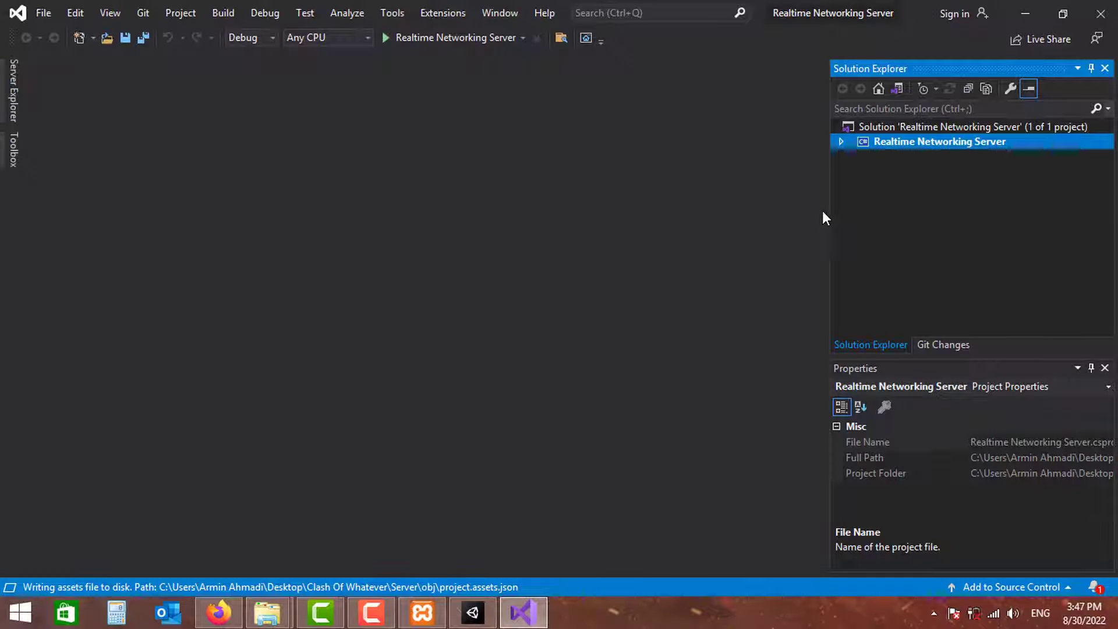
Step: Open the solution's NuGet package management and check whether MySql.Data is among the installed packages
left_click(839, 141)
left_click(394, 18)
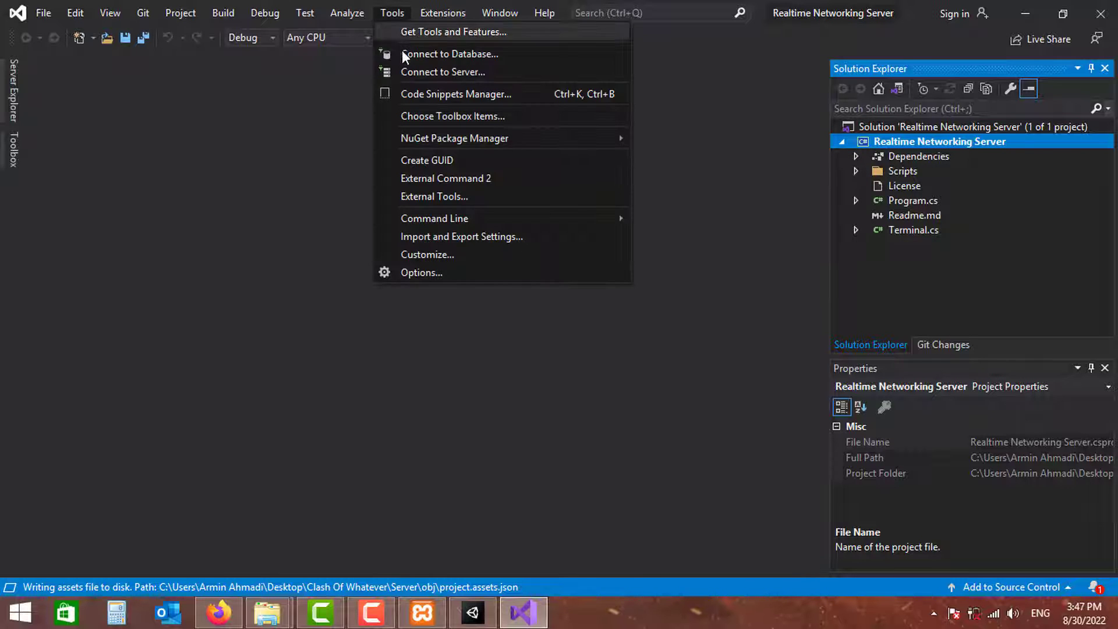
mouse_move(455, 138)
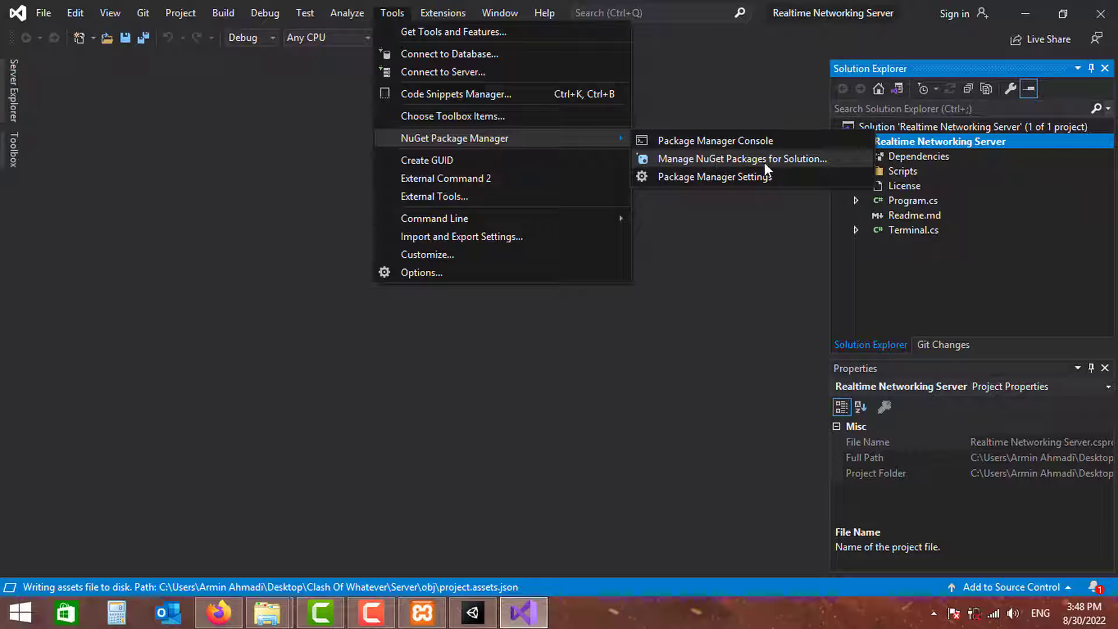
left_click(781, 159)
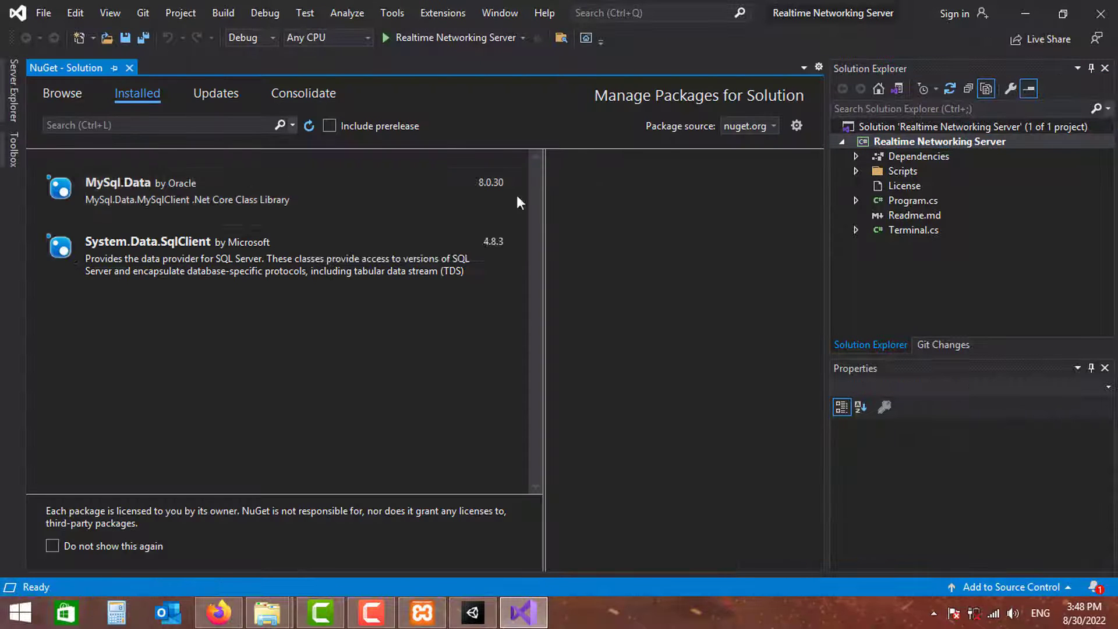
left_click(113, 197)
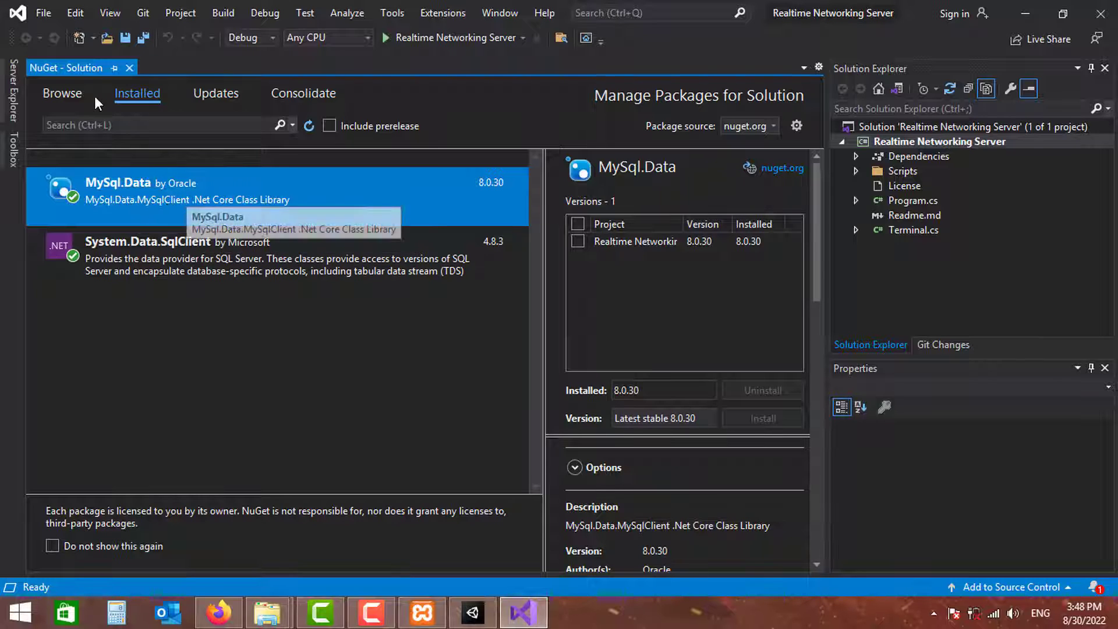
left_click(98, 121)
Step: Search the available NuGet packages for mysql, inspect MySql.Data with the server project ticked, and close the package manager
left_click(62, 95)
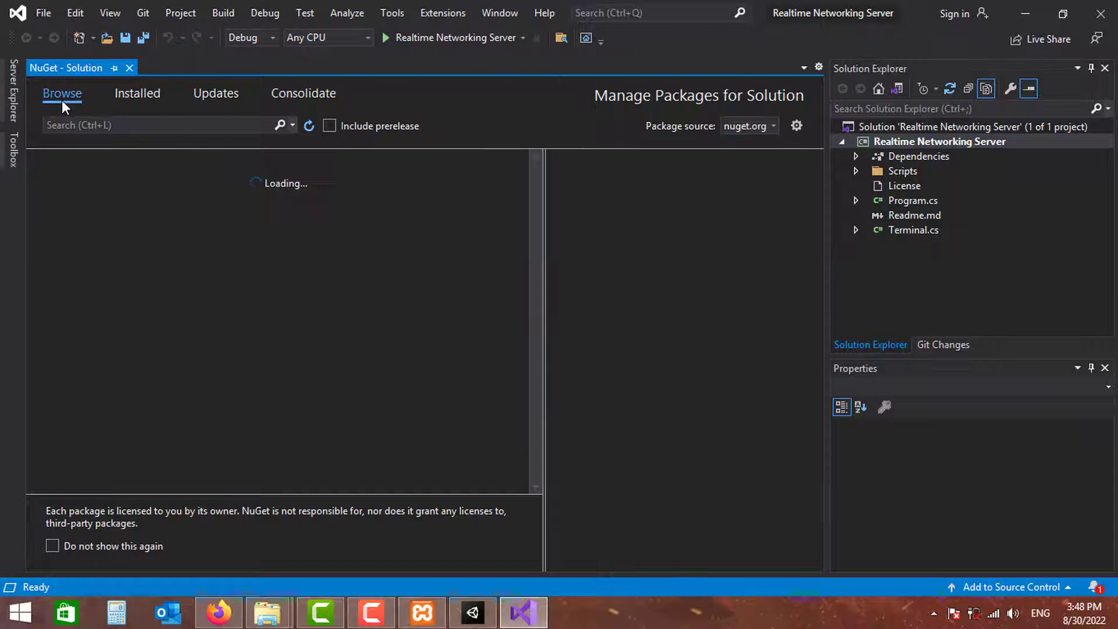
left_click(85, 122)
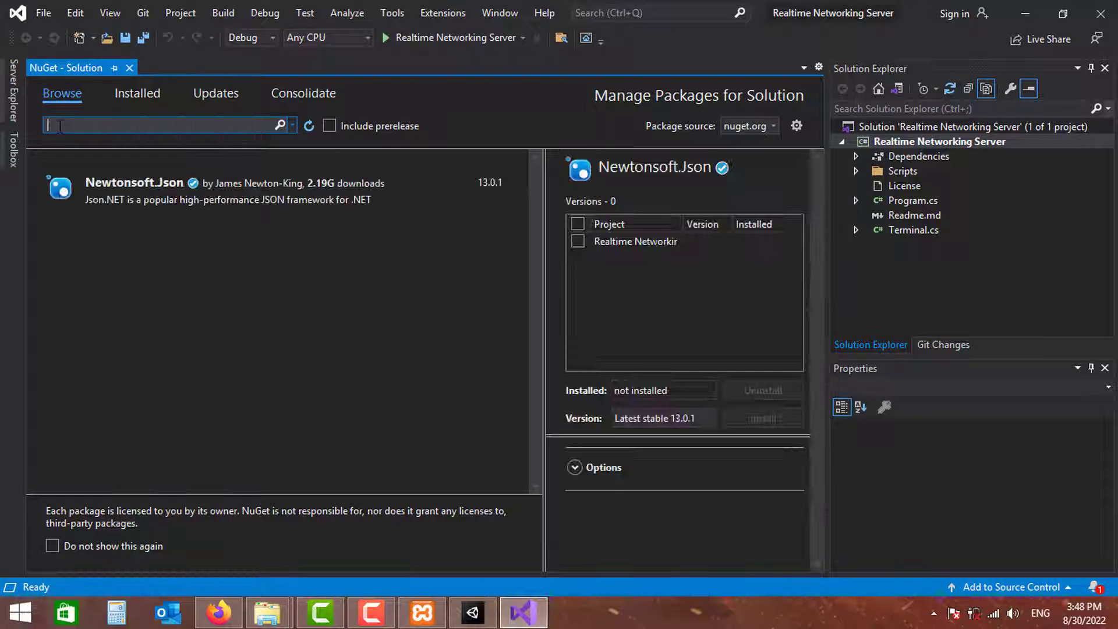
type("mysql")
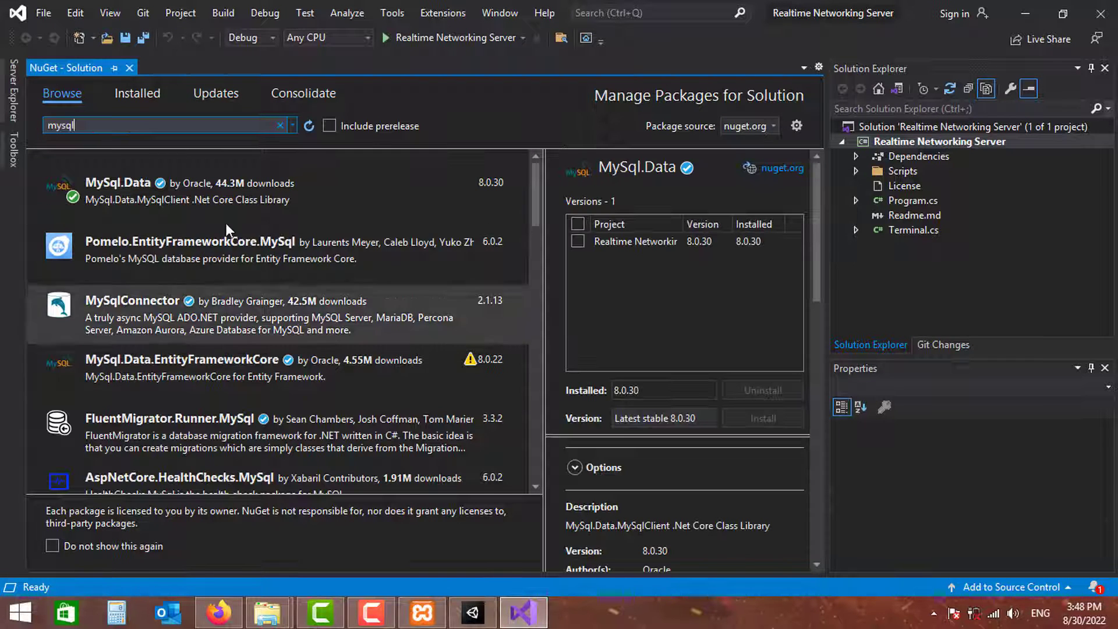
left_click(186, 190)
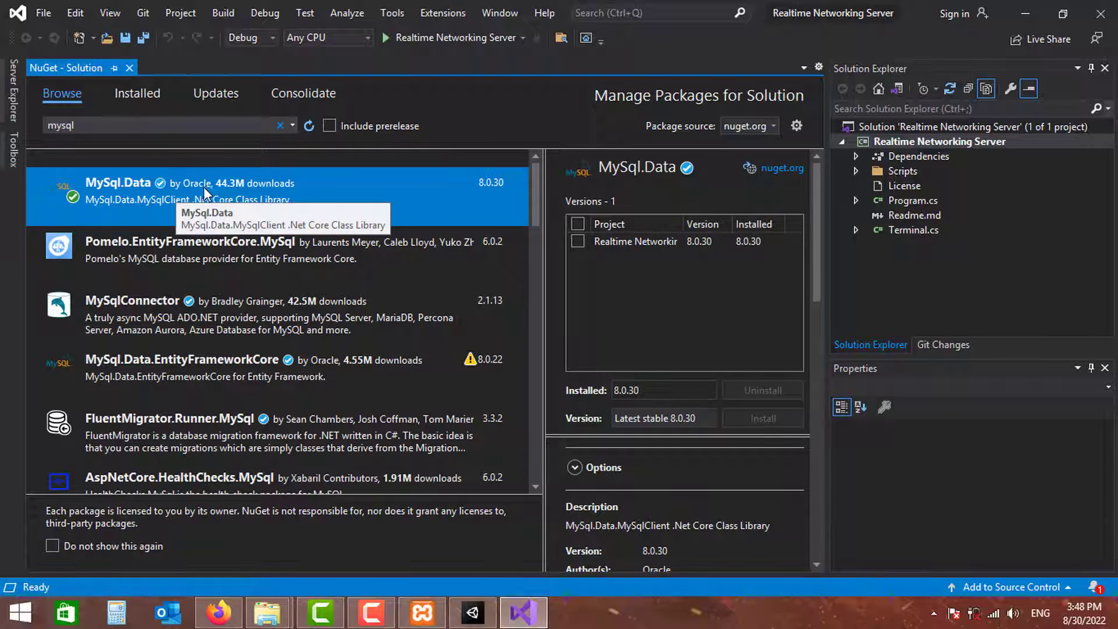
left_click(577, 242)
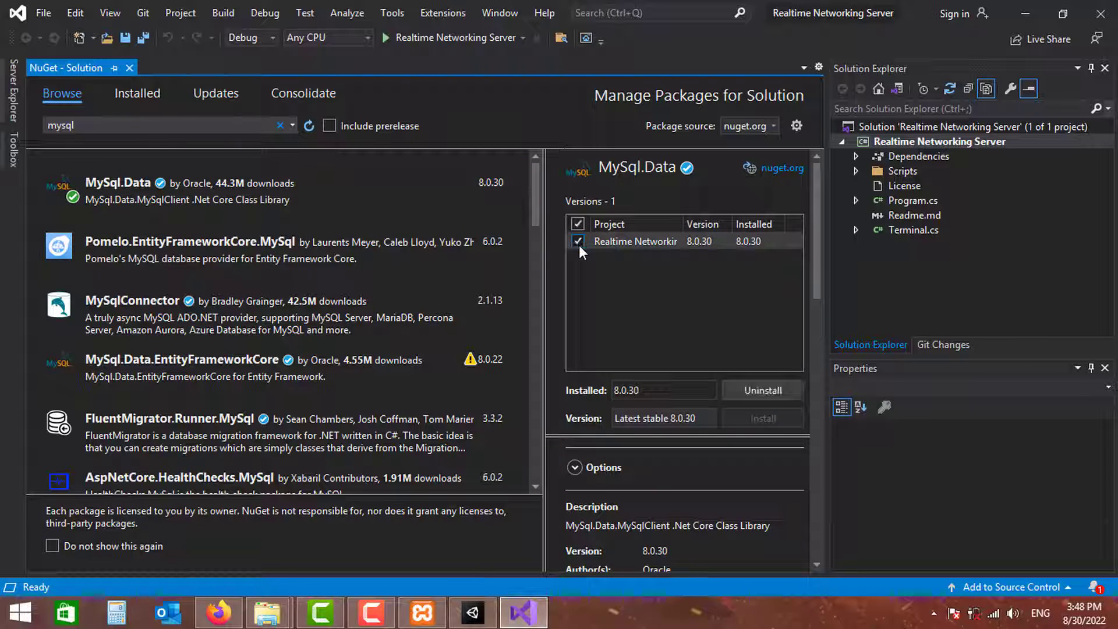
left_click(760, 387)
left_click(130, 68)
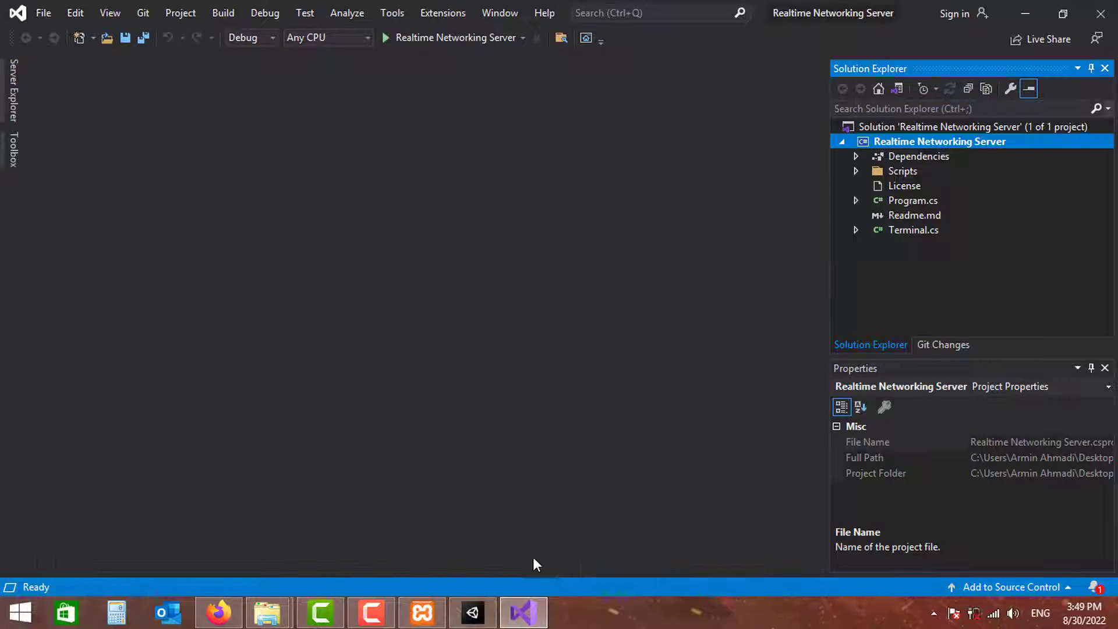
Step: Switch to Unity, install the Input System package from the Unity Registry, and enable its native backends with an editor restart
left_click(473, 612)
left_click(319, 27)
left_click(449, 195)
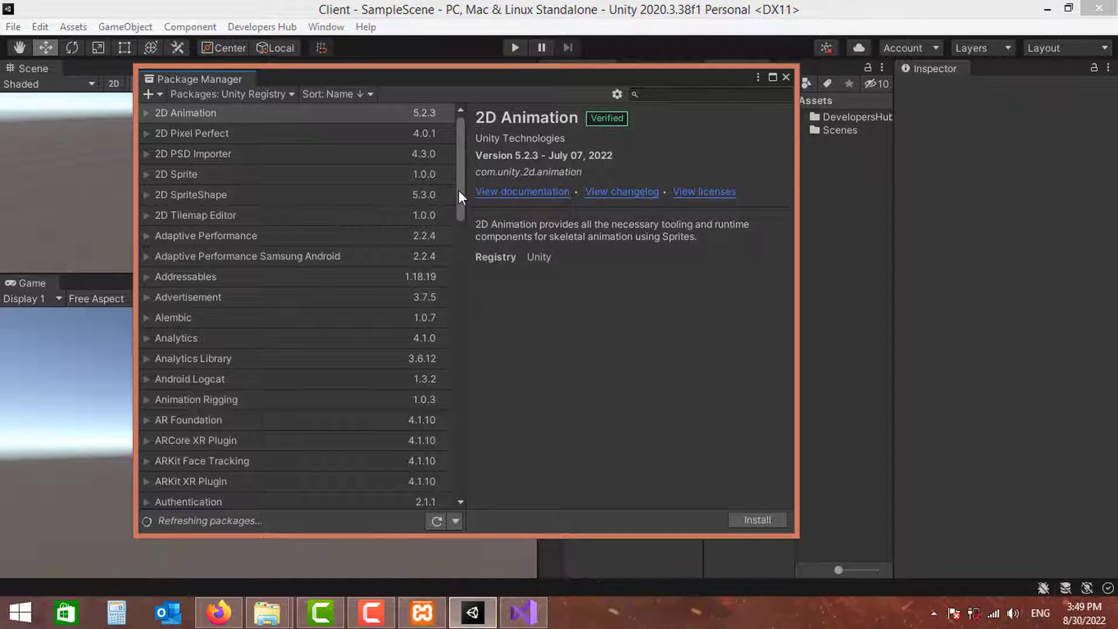
left_click_drag(459, 191, 456, 332)
scroll(221, 335, "up", 3)
left_click(216, 330)
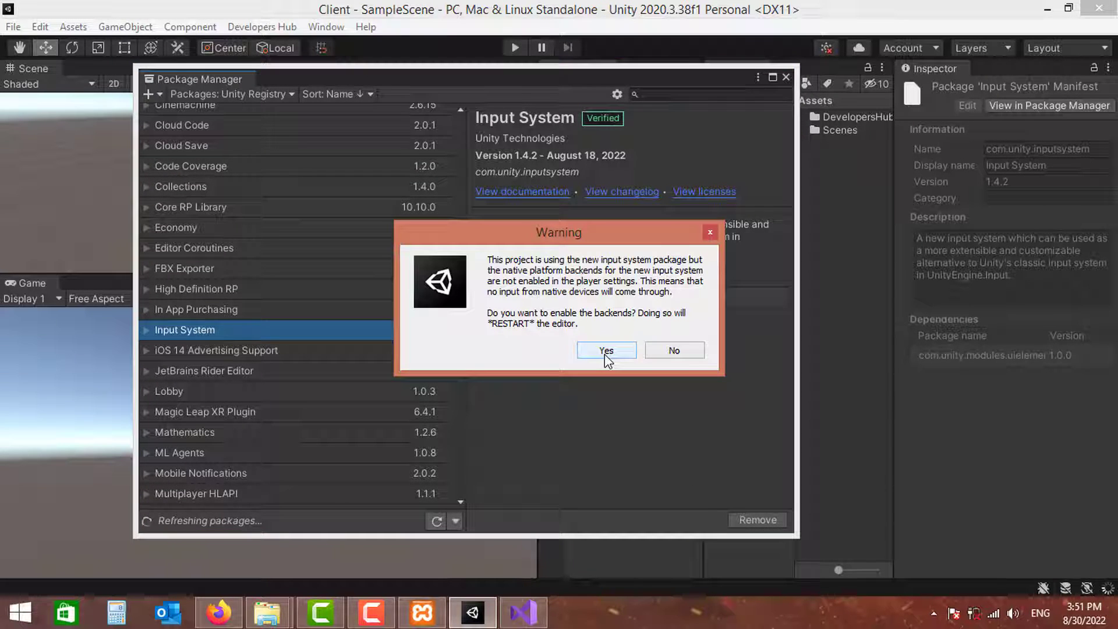
left_click(607, 350)
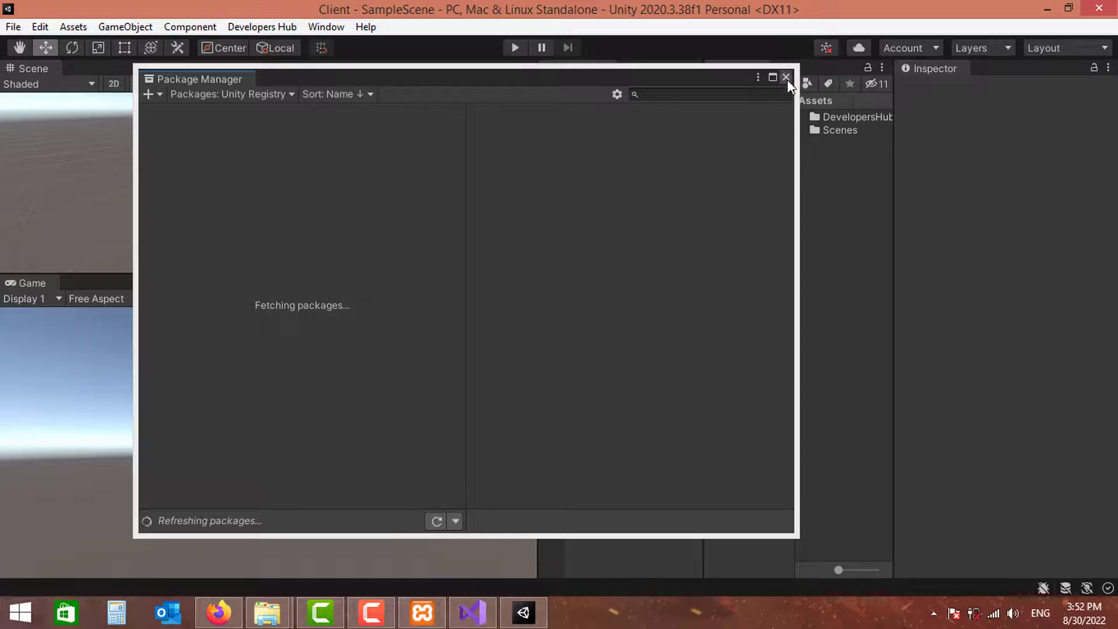
left_click(786, 78)
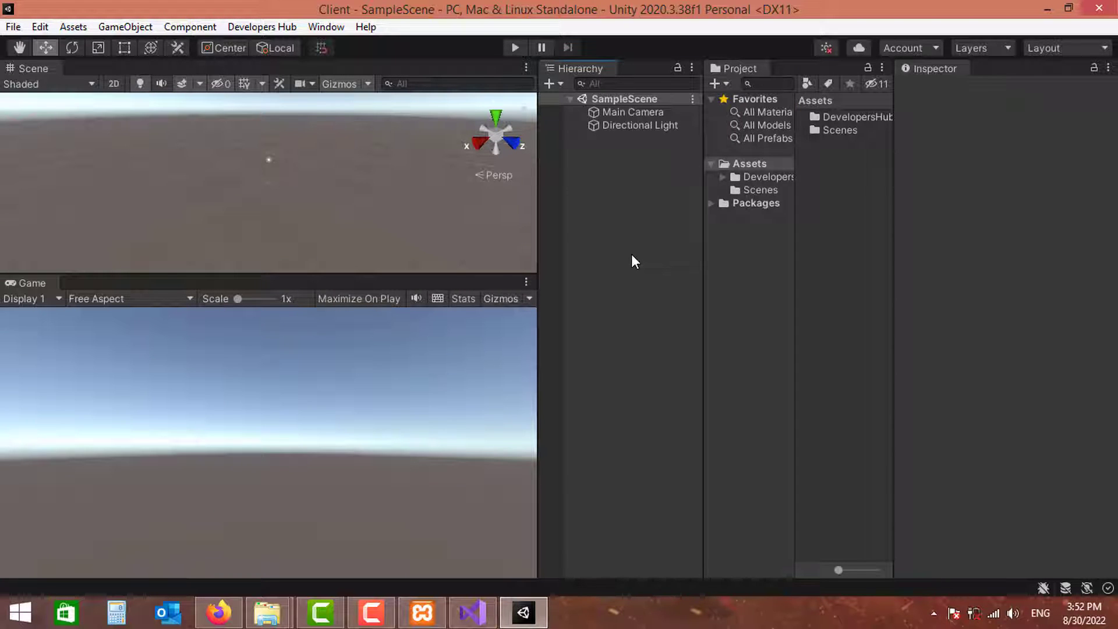
Step: Switch to Visual Studio and open Database.cs from the server project's Scripts folder
left_click(491, 611)
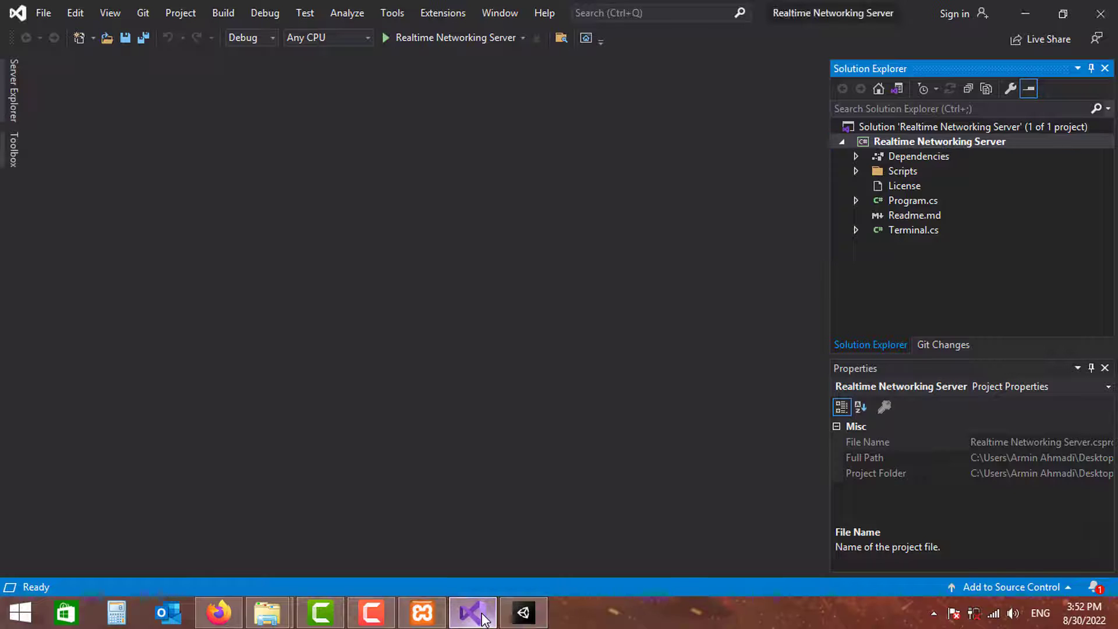
left_click(856, 170)
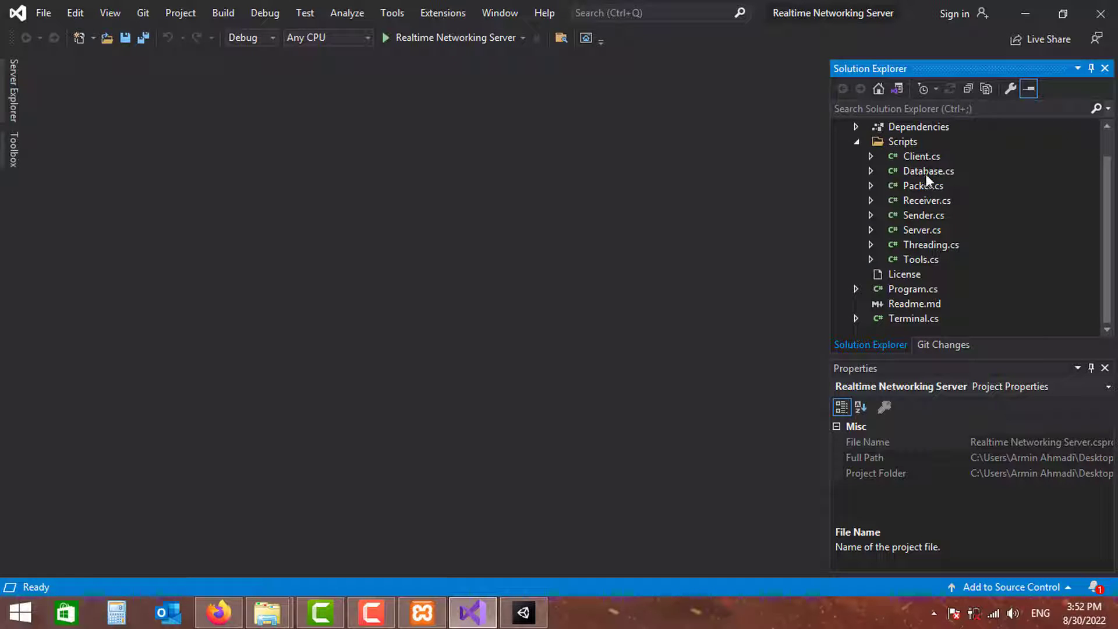
left_click(926, 173)
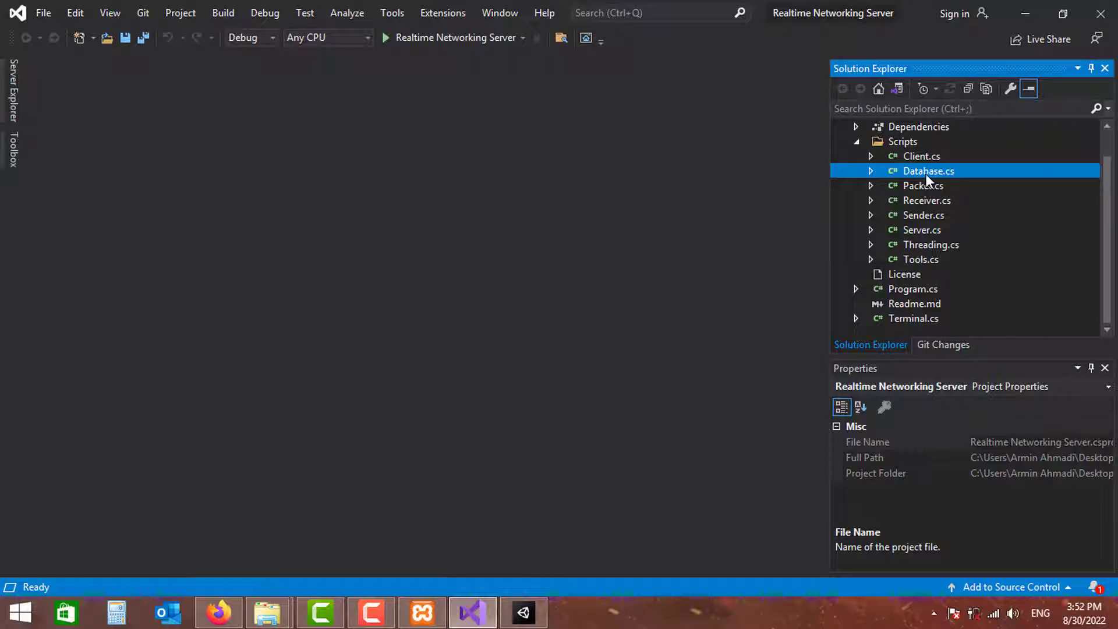
double_click(926, 173)
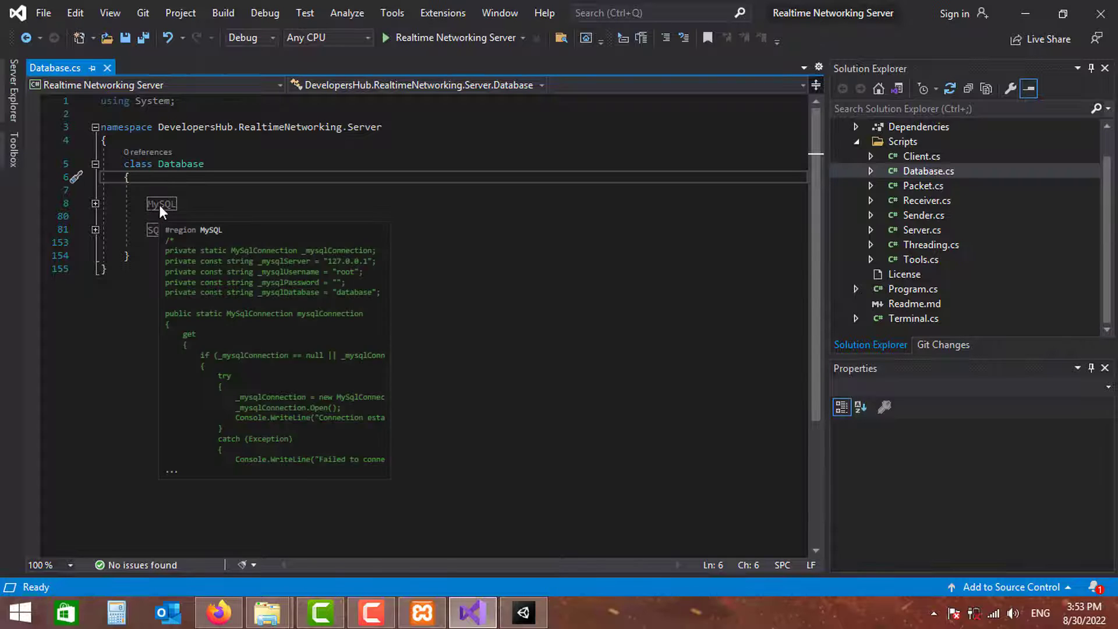
Step: Review the MySQL and SQL regions of the Database class, collapse both, and delete the whole SQL region
left_click(95, 230)
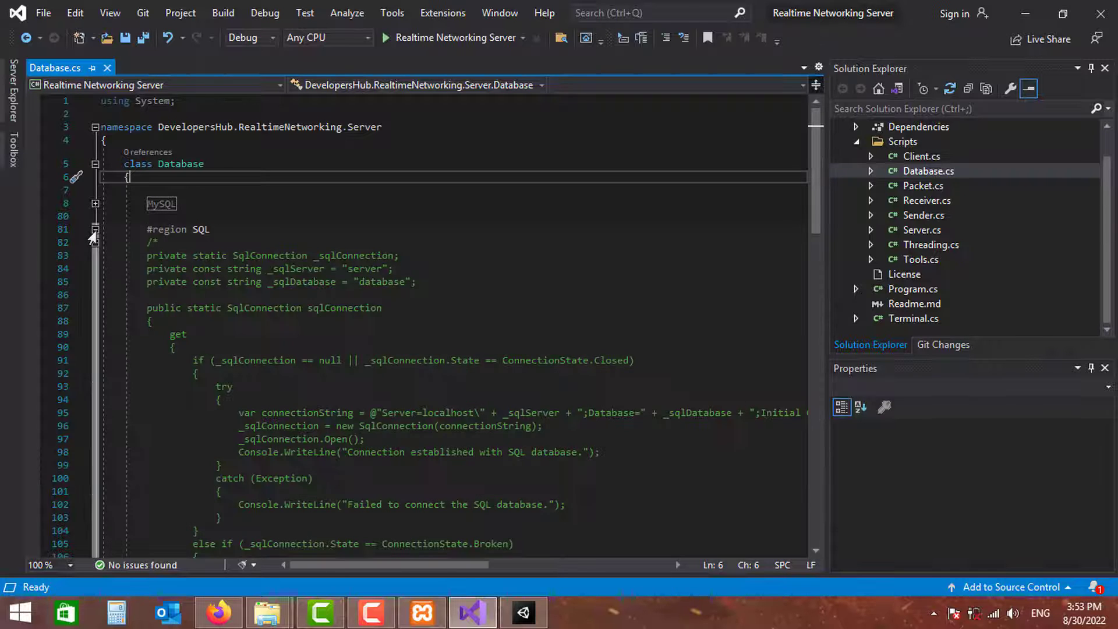
left_click(252, 281)
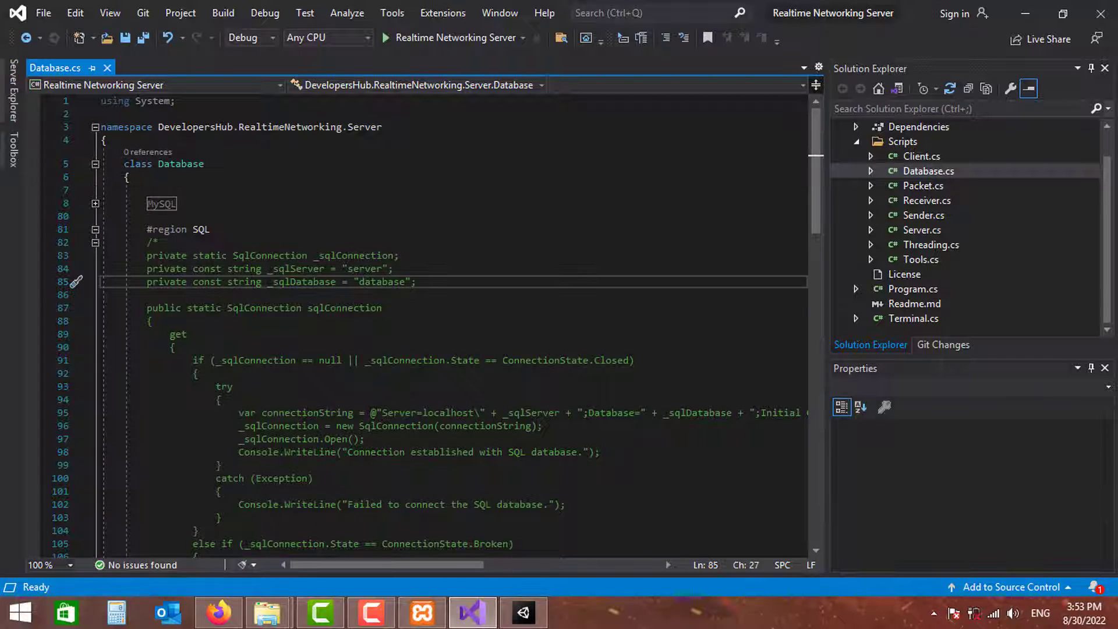
key("ctrl+m")
key("ctrl+l")
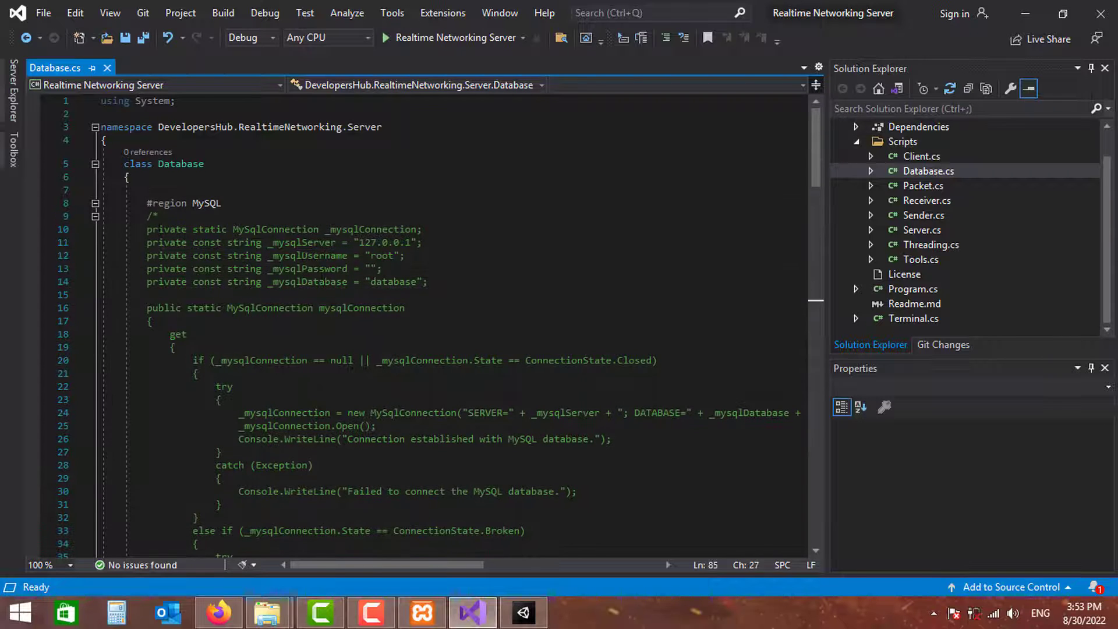
left_click(95, 203)
left_click(95, 229)
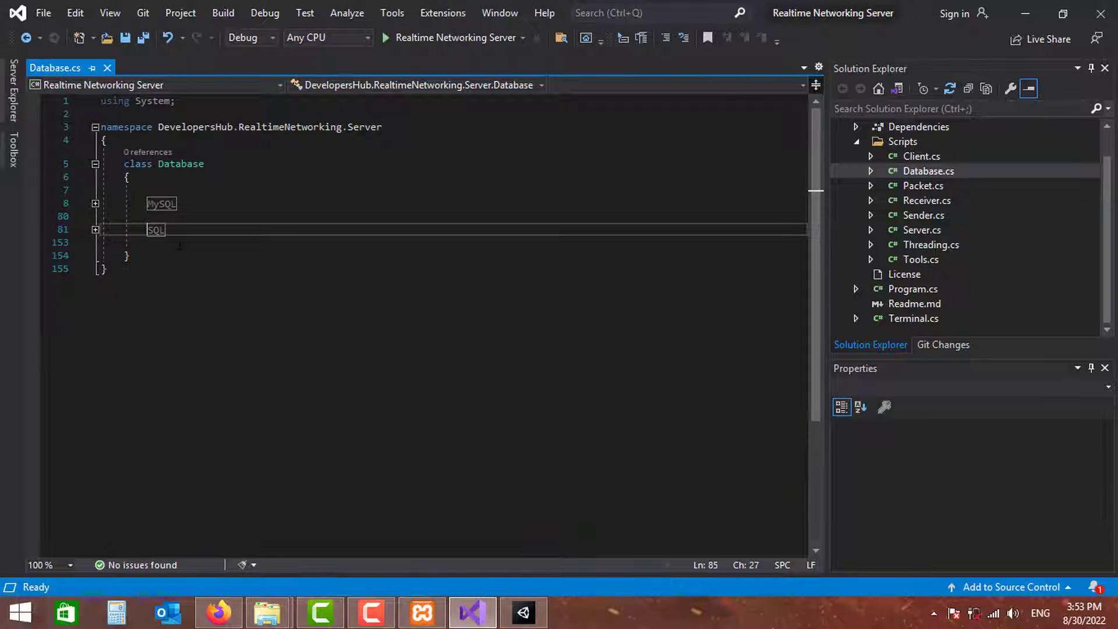
left_click_drag(179, 245, 32, 217)
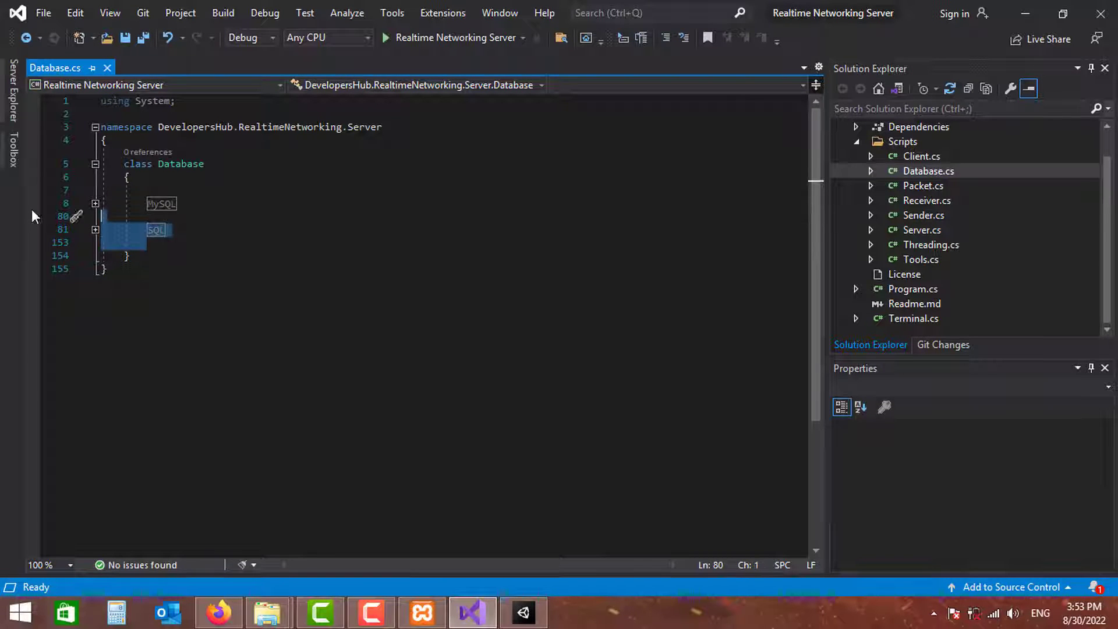
key("Delete")
Step: Uncomment the MySQL region's code by deleting its opening /* and closing */ lines
left_click(95, 203)
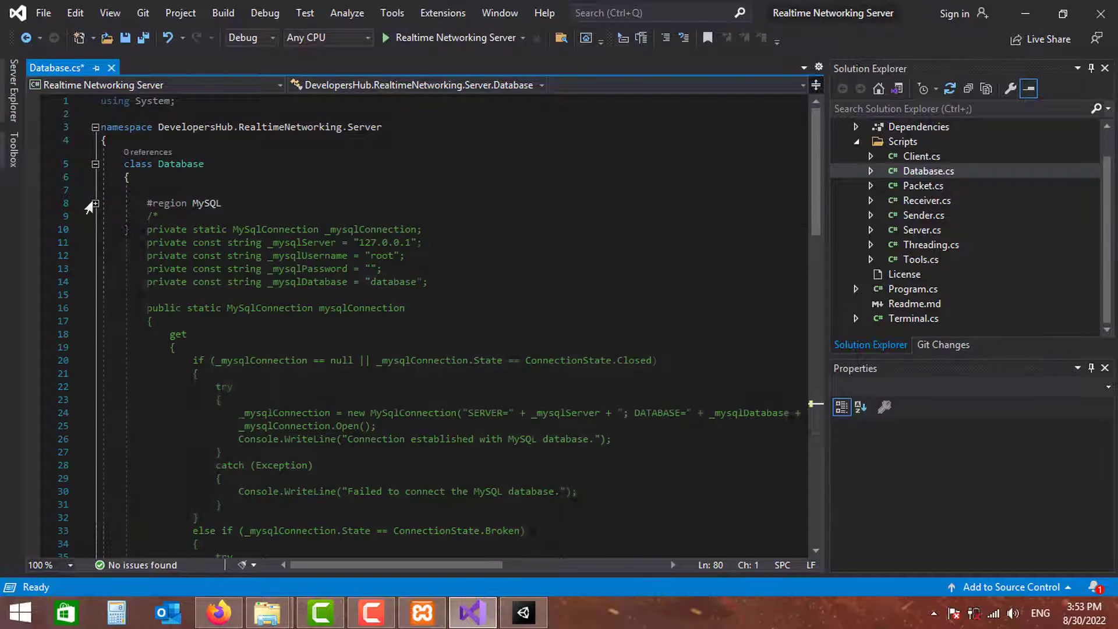
left_click_drag(159, 216, 101, 216)
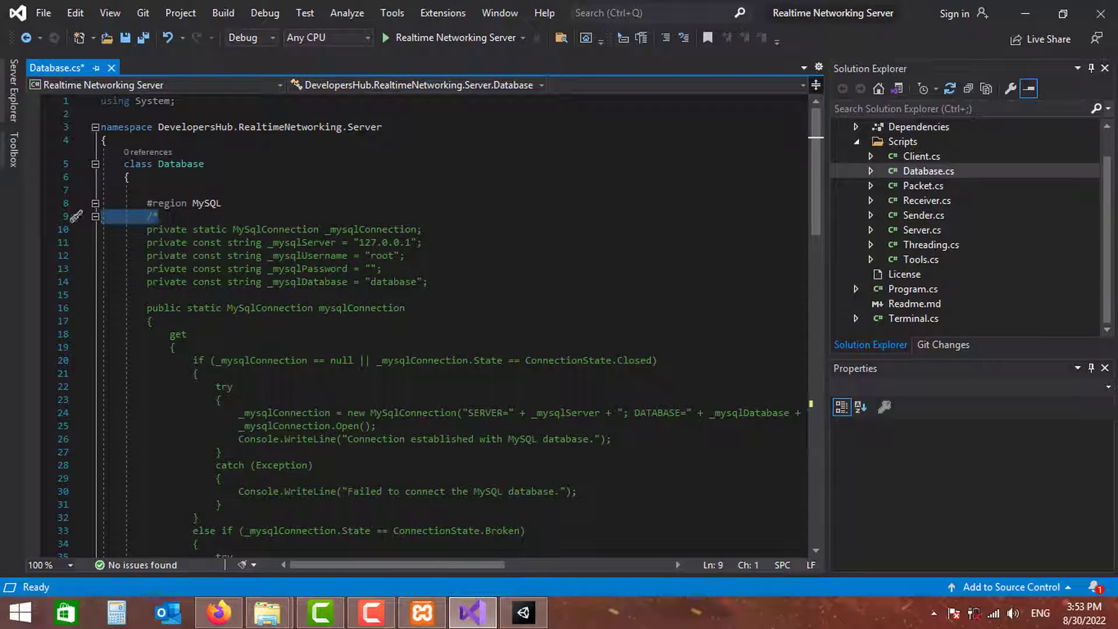
key("BackSpace")
key("BackSpace")
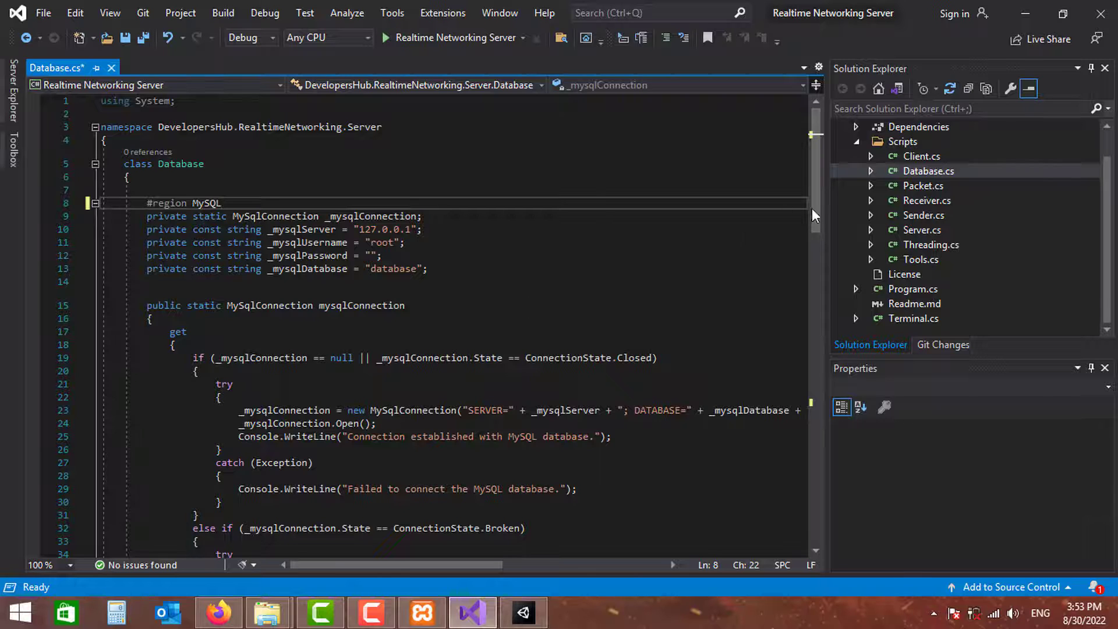
left_click_drag(812, 208, 800, 445)
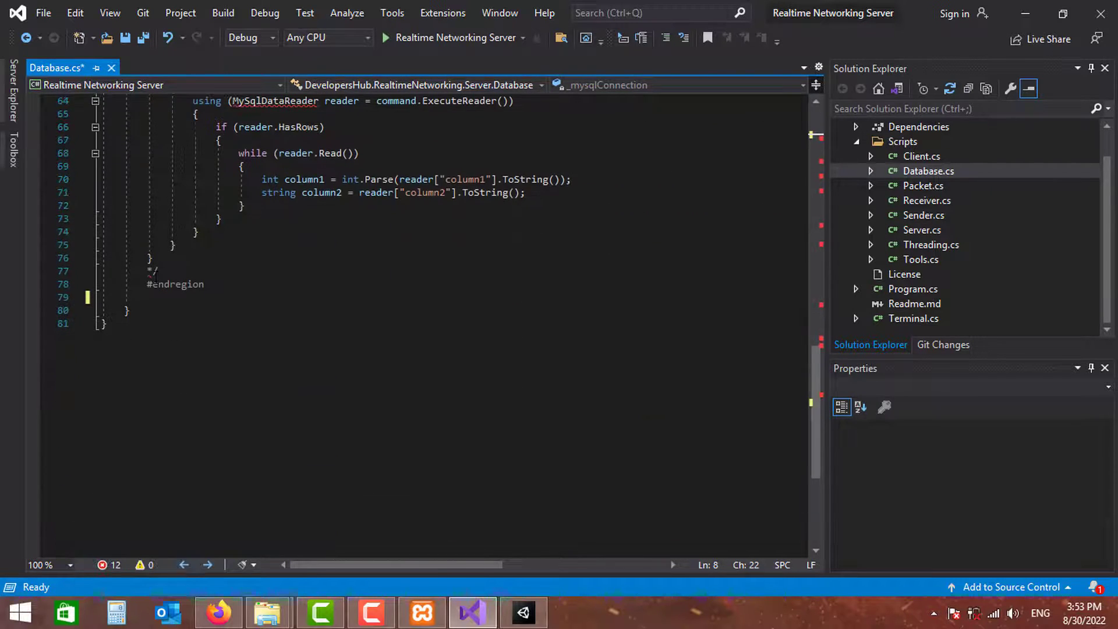
left_click_drag(157, 271, 102, 271)
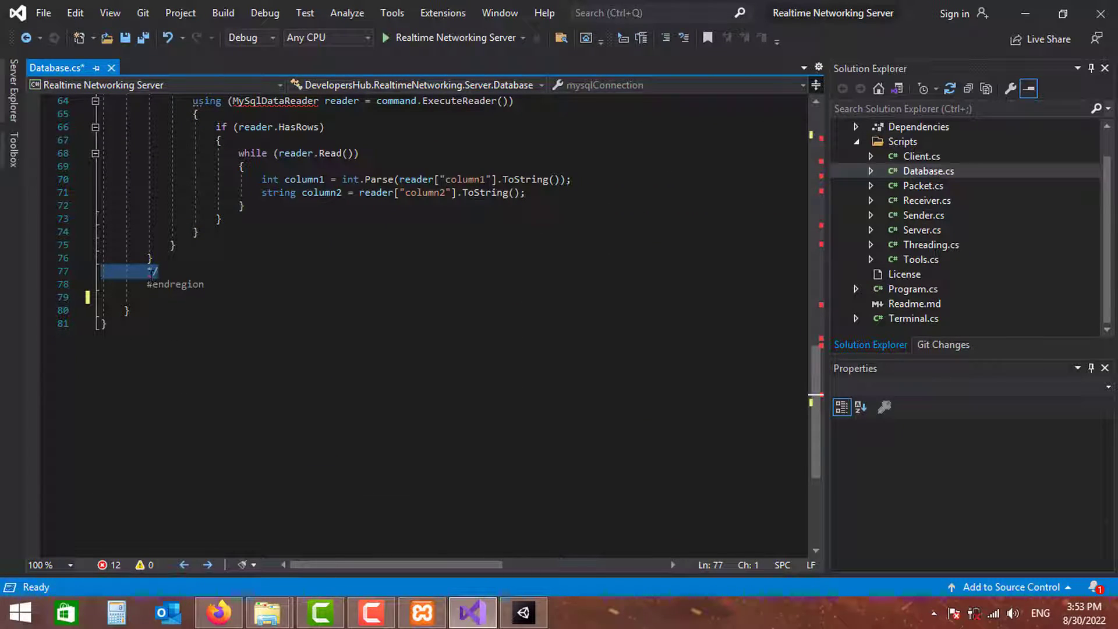
key("BackSpace")
key("BackSpace")
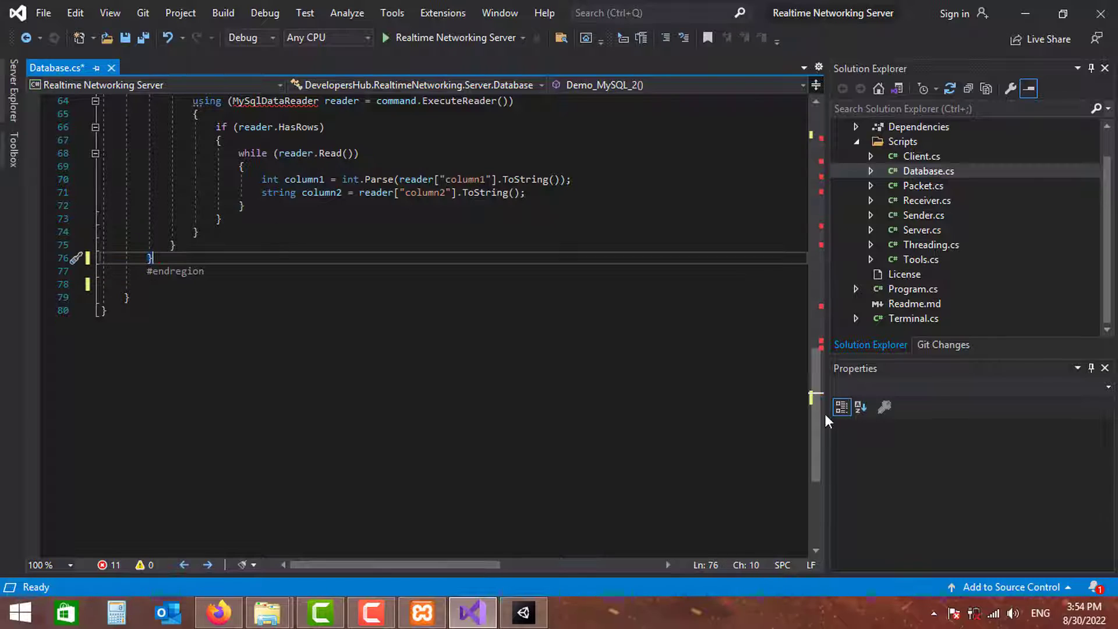
Step: Add the directive "using MySql.Data.MySqlClient;" below "using System;" in Database.cs
left_click_drag(823, 414, 780, 159)
left_click(302, 188)
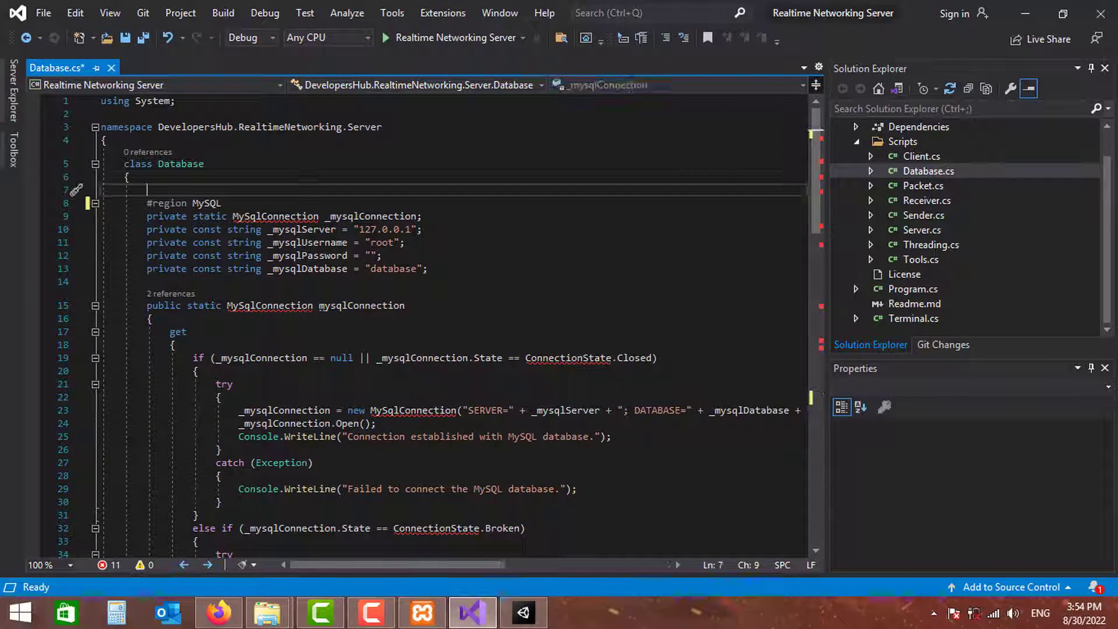
left_click(128, 113)
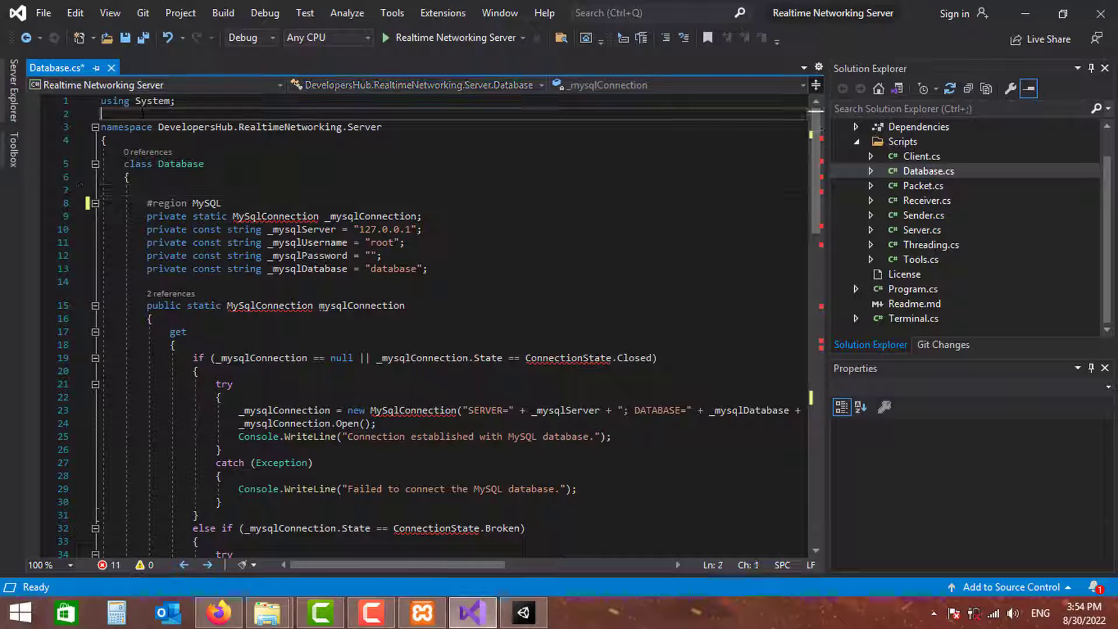
key("Return")
key("Up")
type("using")
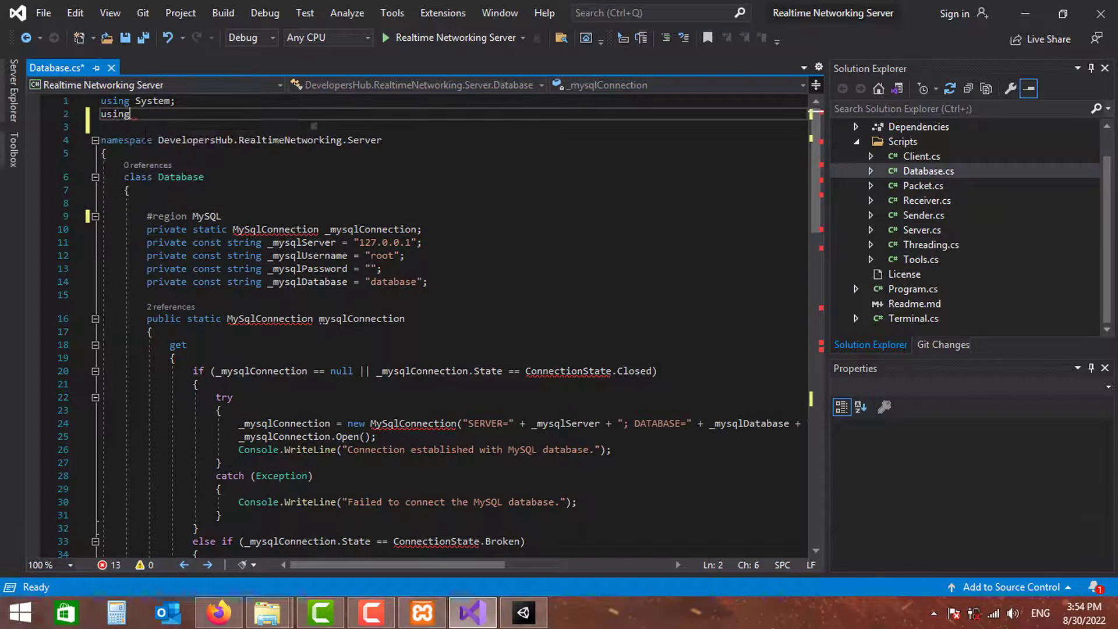
type(" my.")
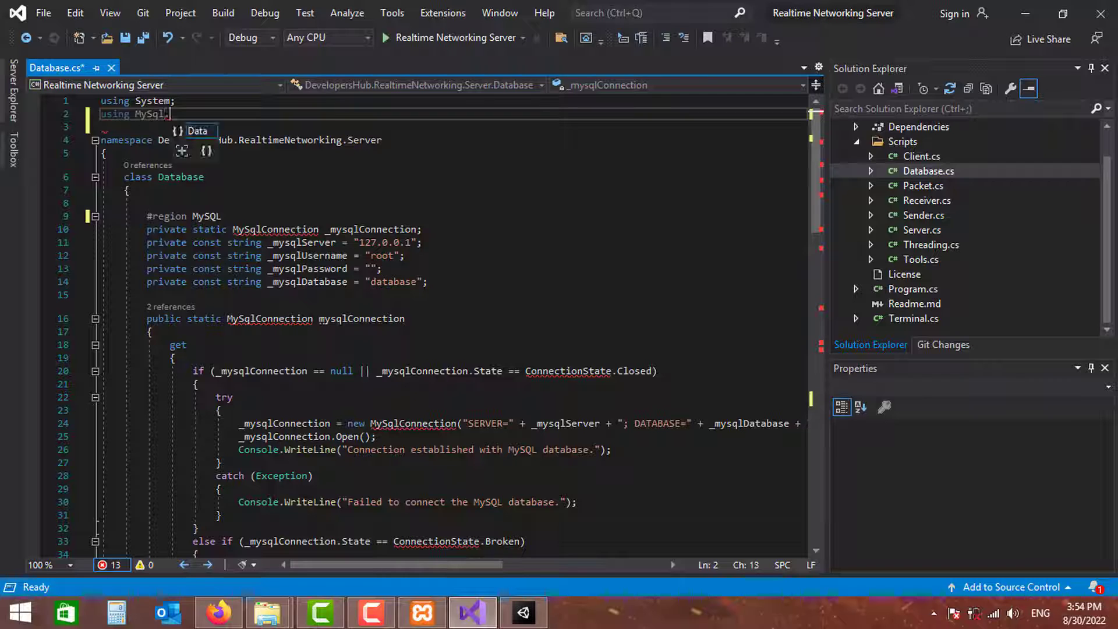
type("Data.MySqlClient")
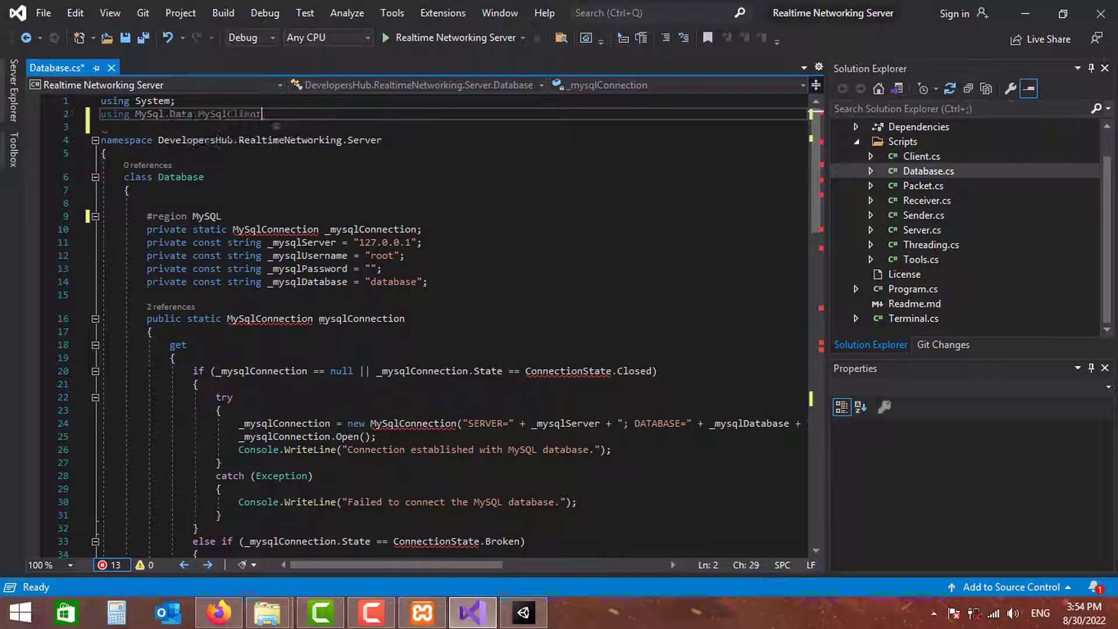
type(";")
Step: Add the directive "using System.Data;" below the MySqlClient directive to resolve ConnectionState, and save Database.cs
left_click(606, 332)
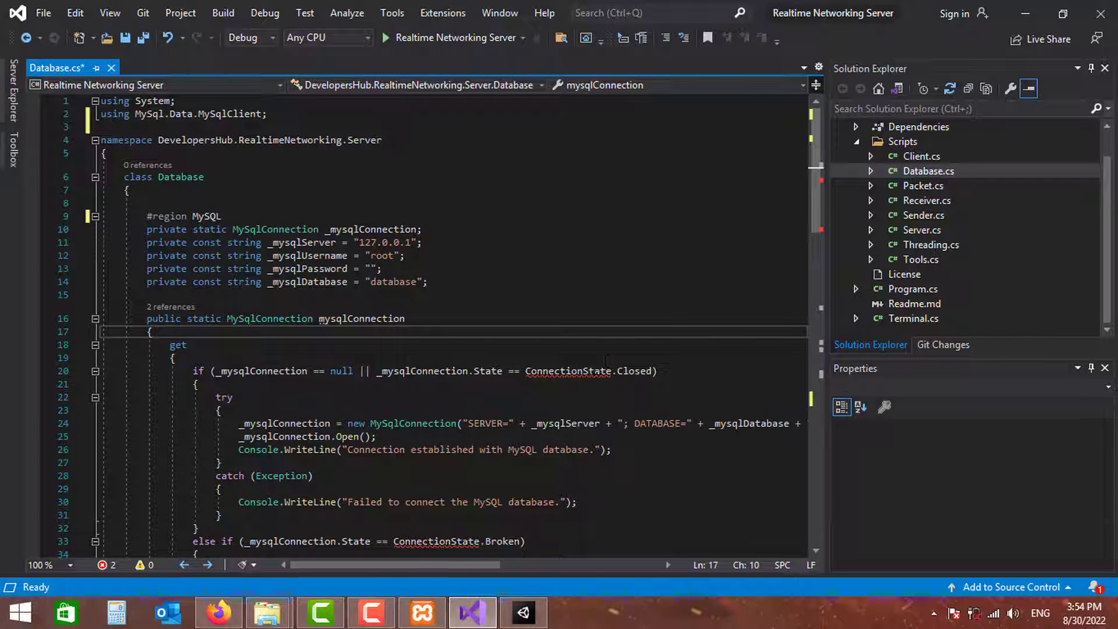
mouse_move(581, 371)
left_click(611, 413)
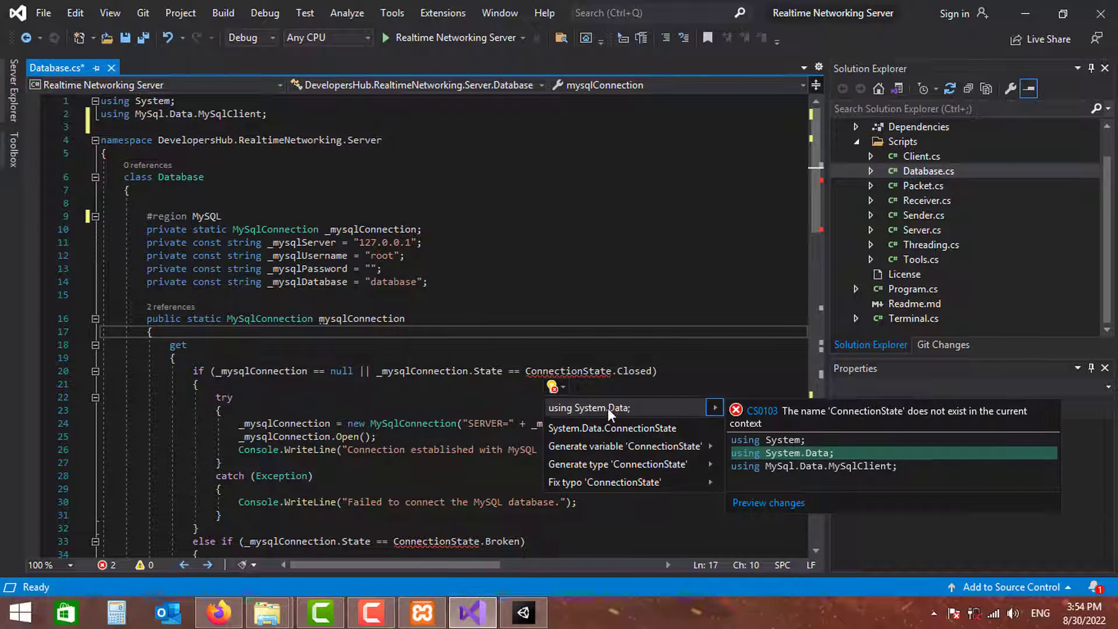
left_click(176, 126)
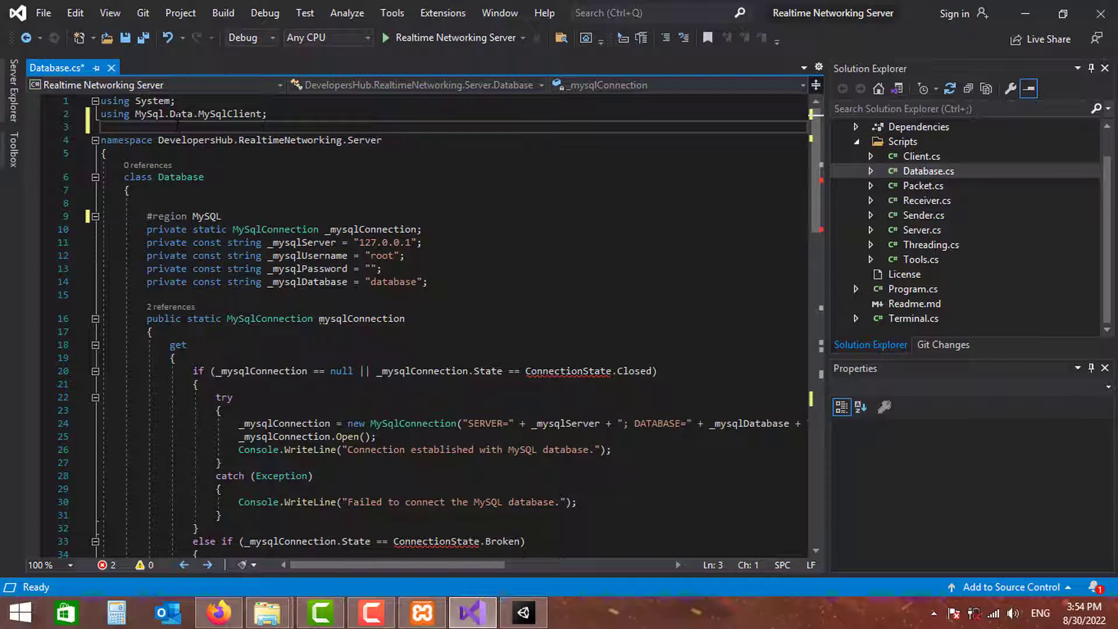
type("using sy")
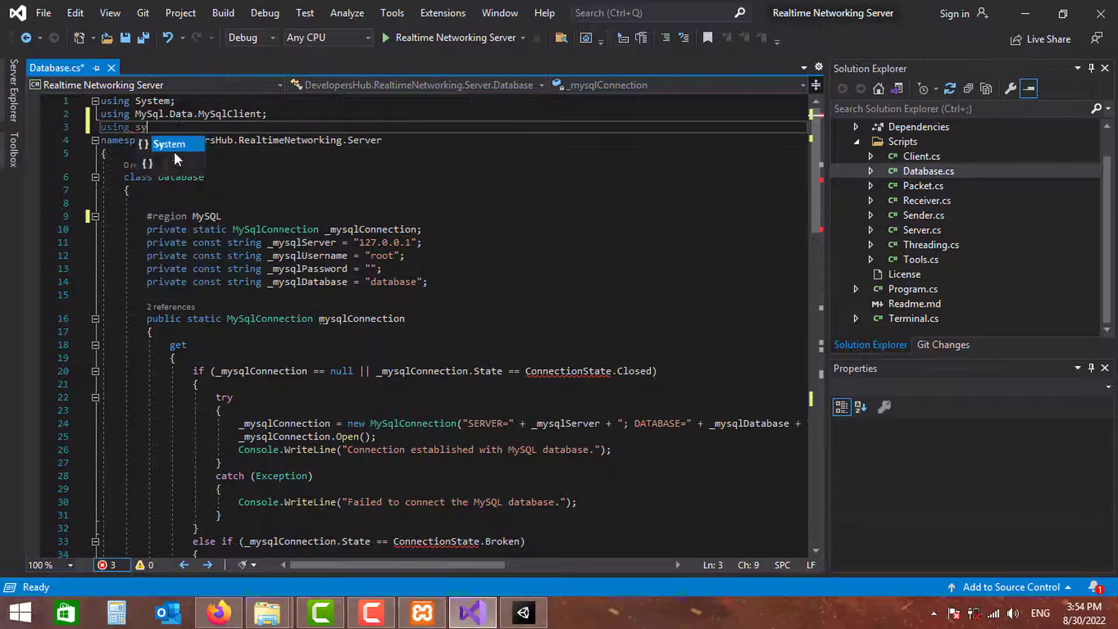
type("stem.d")
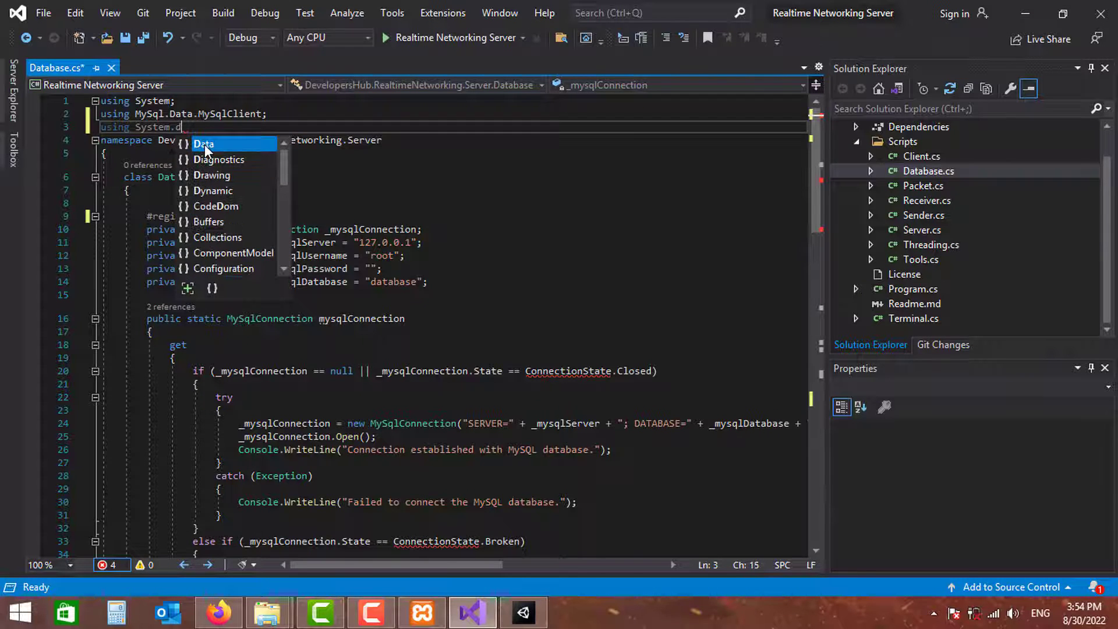
type("ata;")
key("Return")
key("ctrl+s")
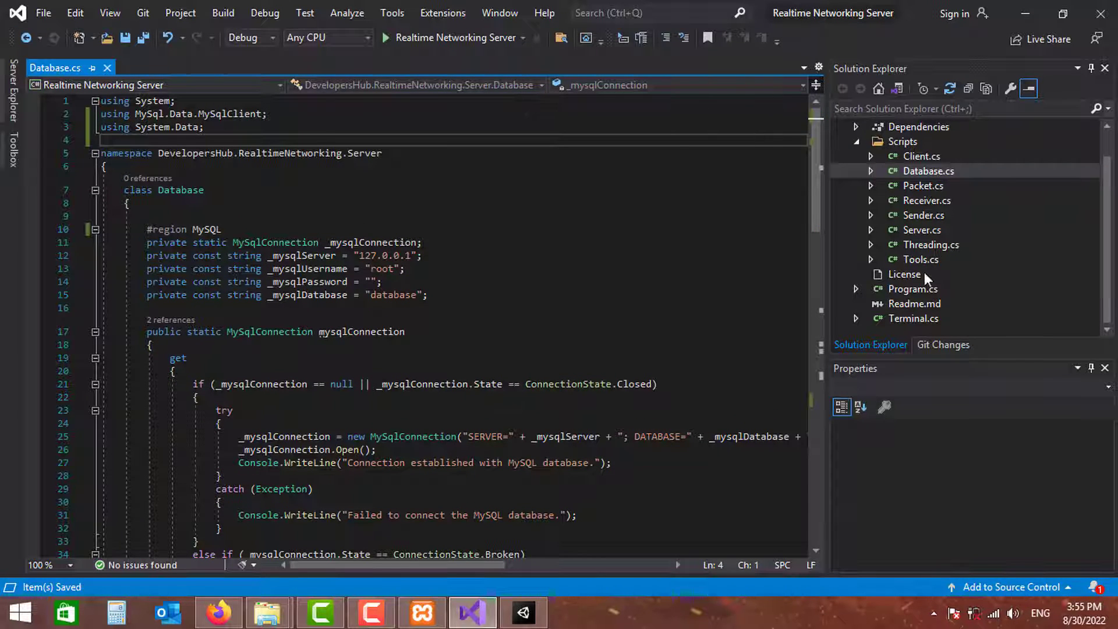
Step: Open Terminal.cs, expand its Connection region, and examine the maxPlayers and port constants
double_click(913, 318)
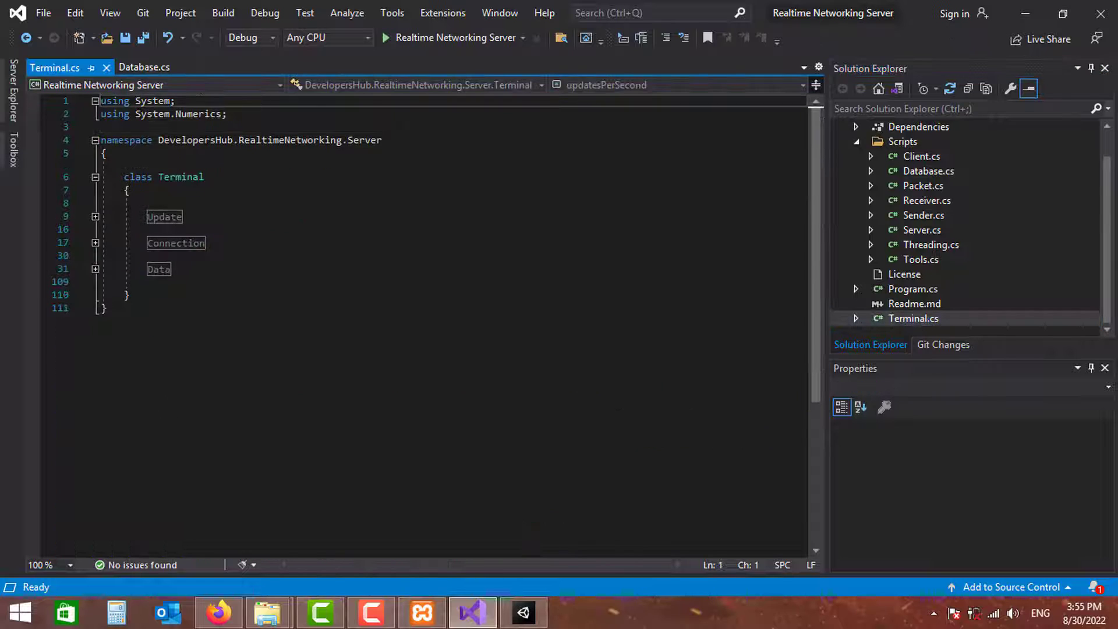
left_click(95, 243)
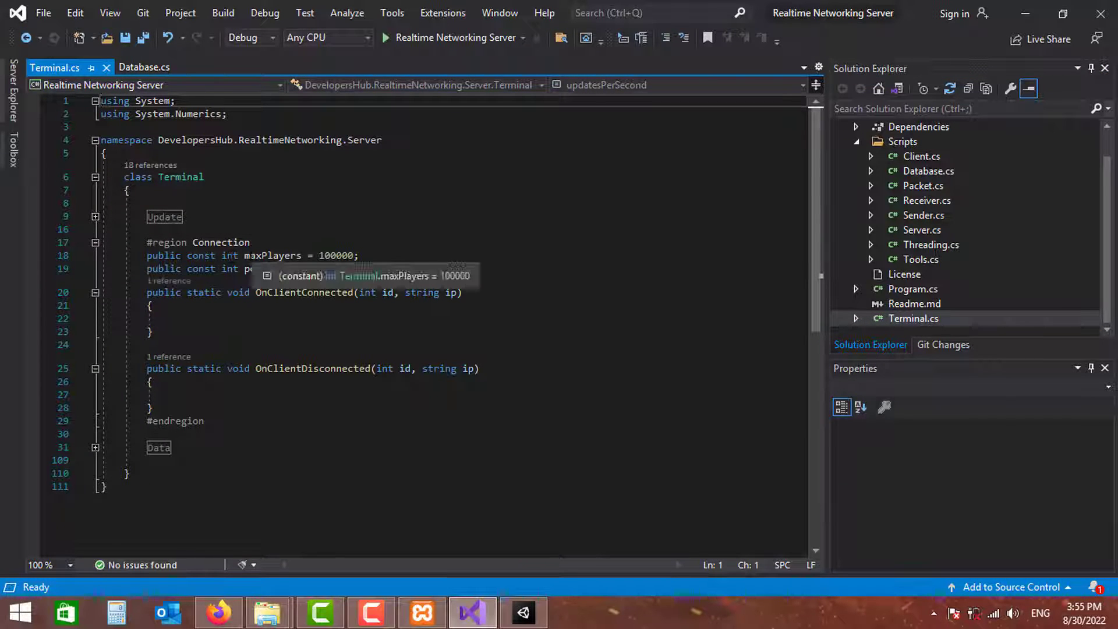
left_click_drag(246, 255, 362, 255)
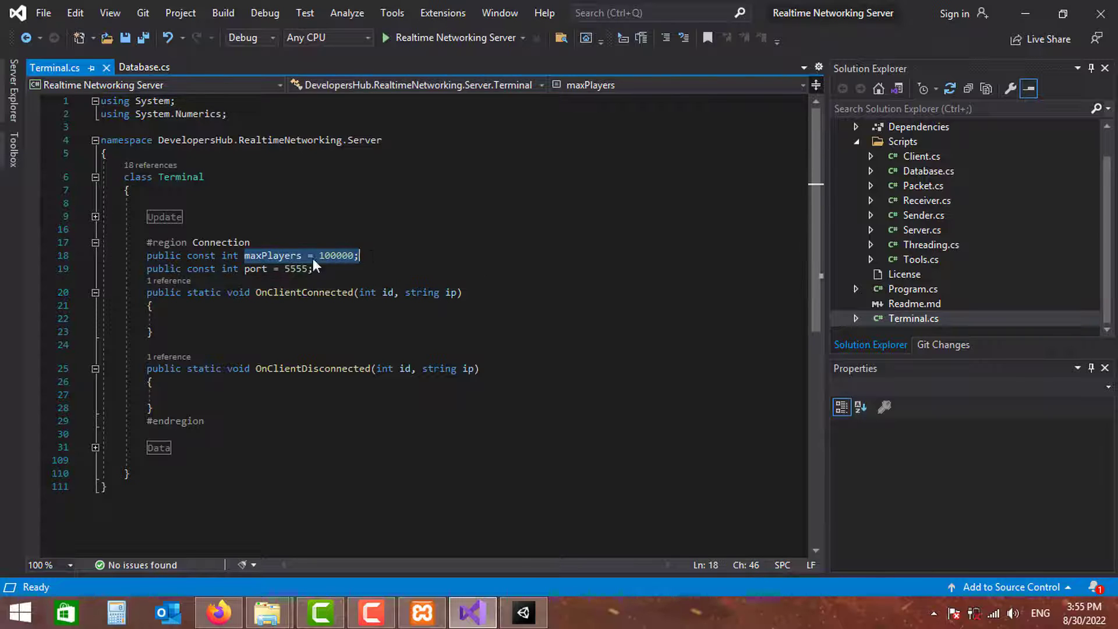
left_click(247, 268)
left_click(319, 331)
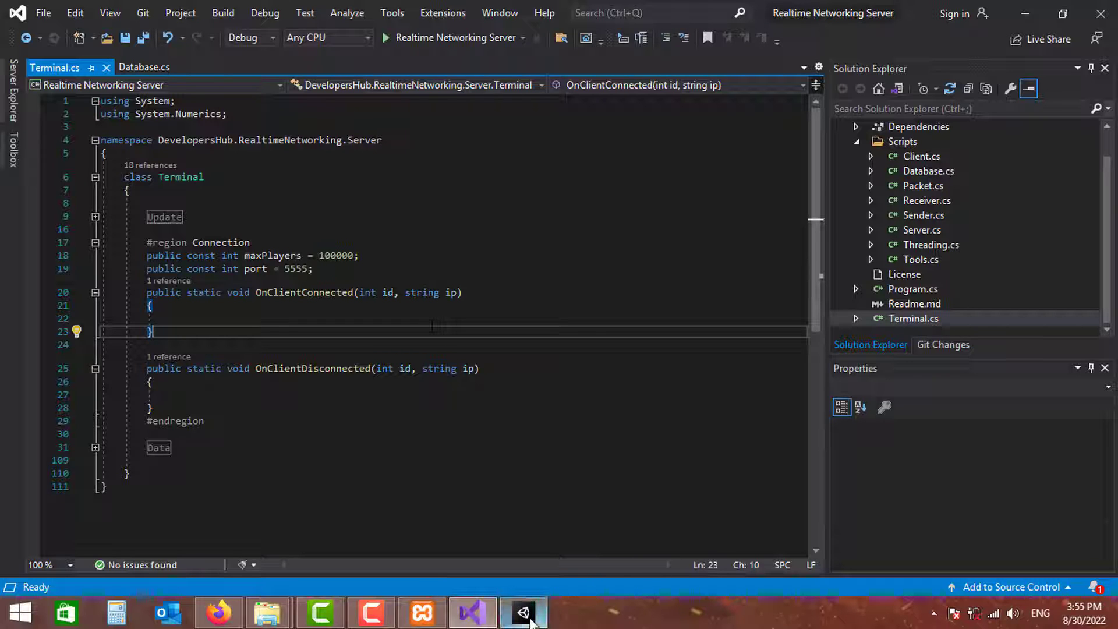
Step: Switch to the Unity client project and open the Developers Hub Realtime Networking settings asset
mouse_move(524, 612)
left_click(529, 550)
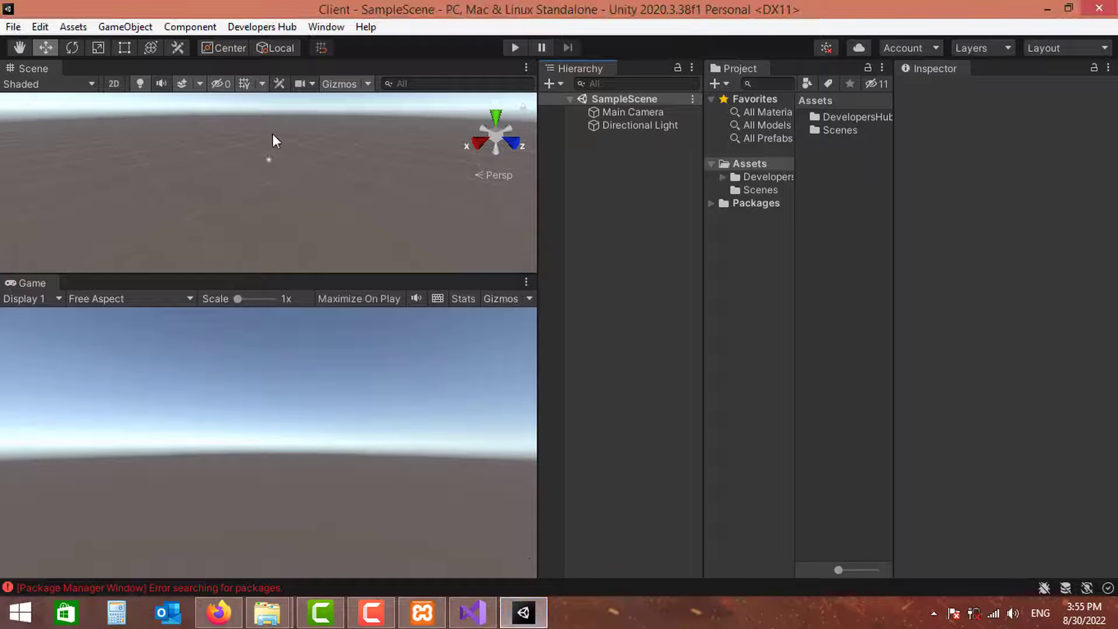
left_click(267, 27)
mouse_move(278, 45)
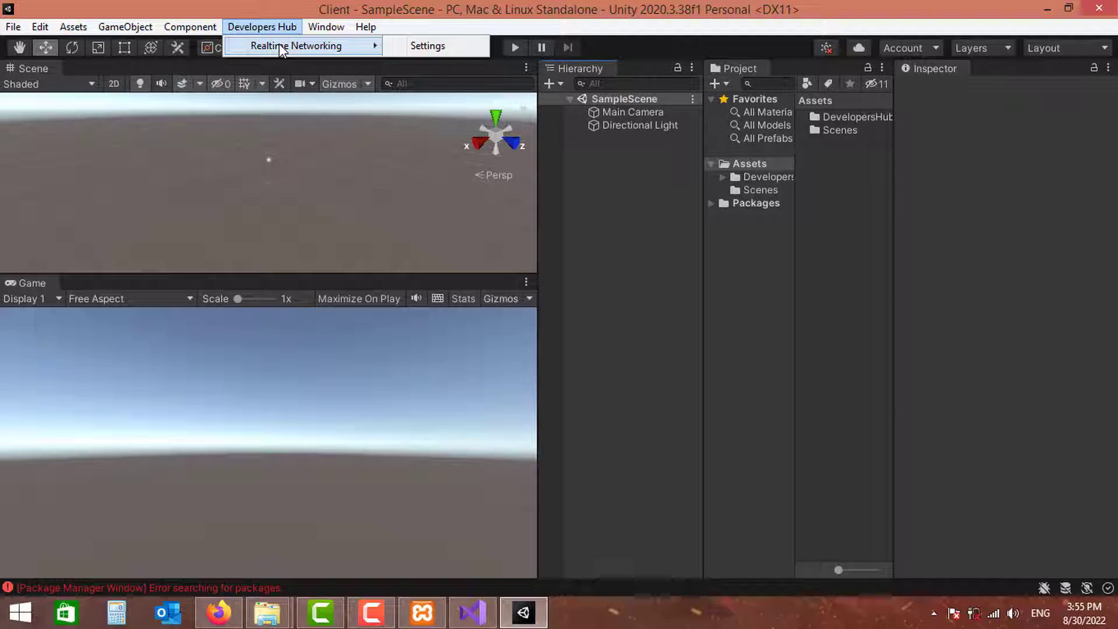
left_click(449, 47)
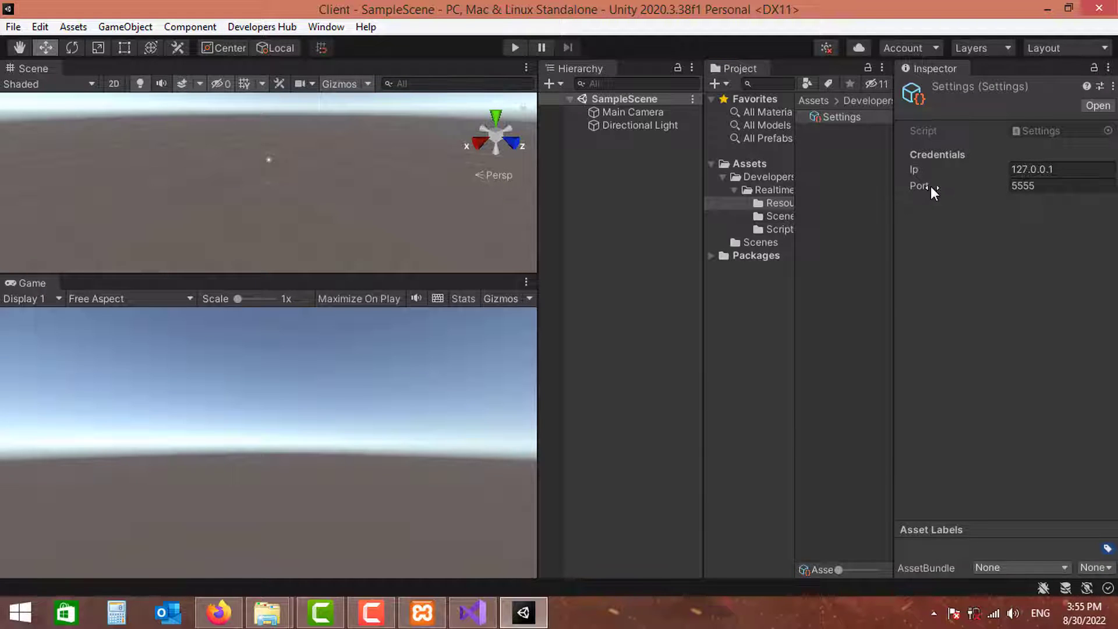
Step: Compare the port constant in the server's Terminal.cs with the port in Unity's Realtime Networking settings
left_click(472, 612)
left_click(296, 268)
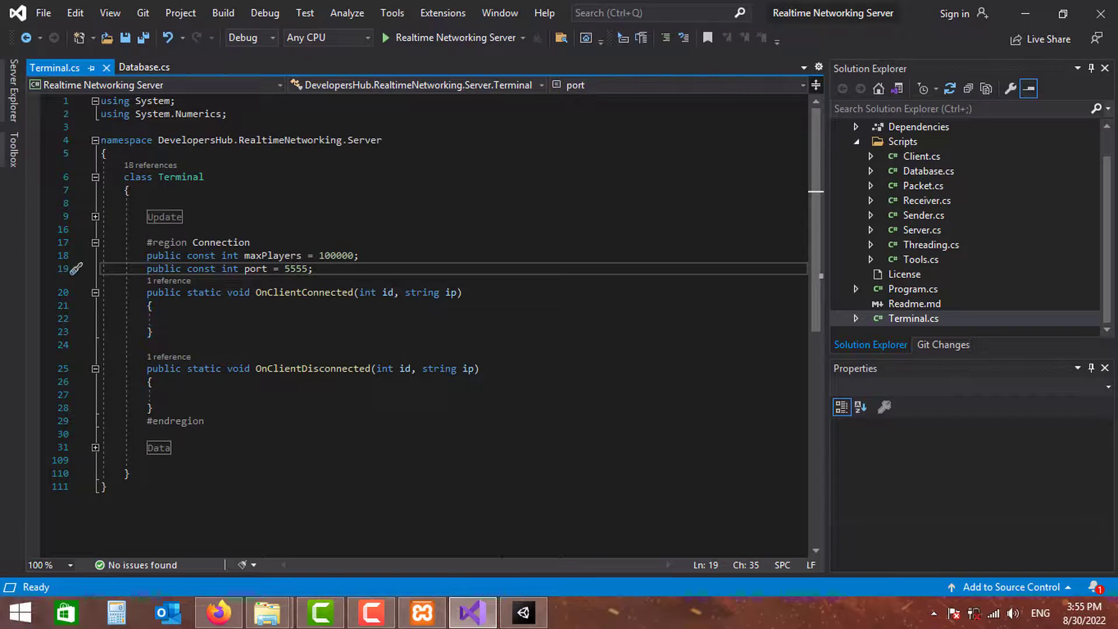
left_click(523, 612)
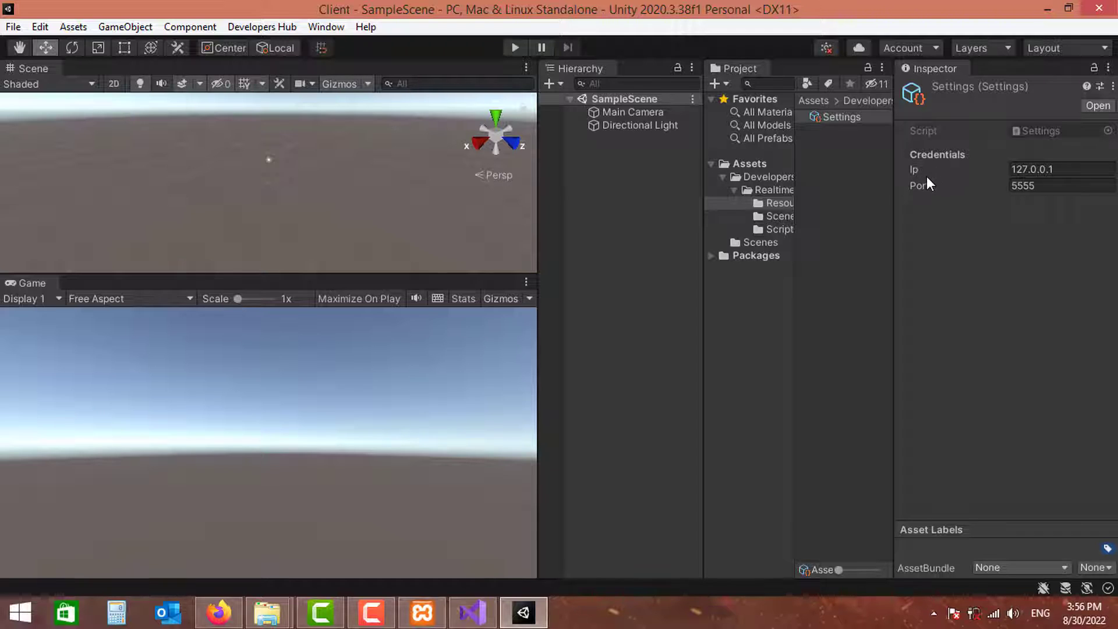
Step: Switch to Visual Studio, run the Realtime Networking Server project, and allow it through Windows Firewall on private networks
mouse_move(949, 188)
mouse_move(963, 162)
left_click(472, 612)
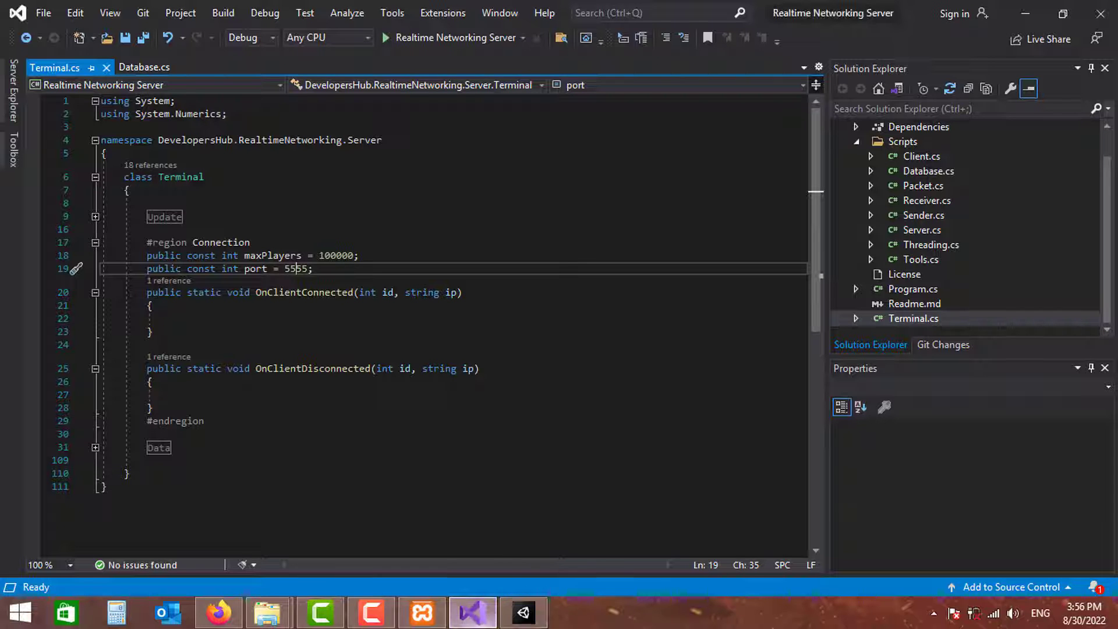
left_click(429, 37)
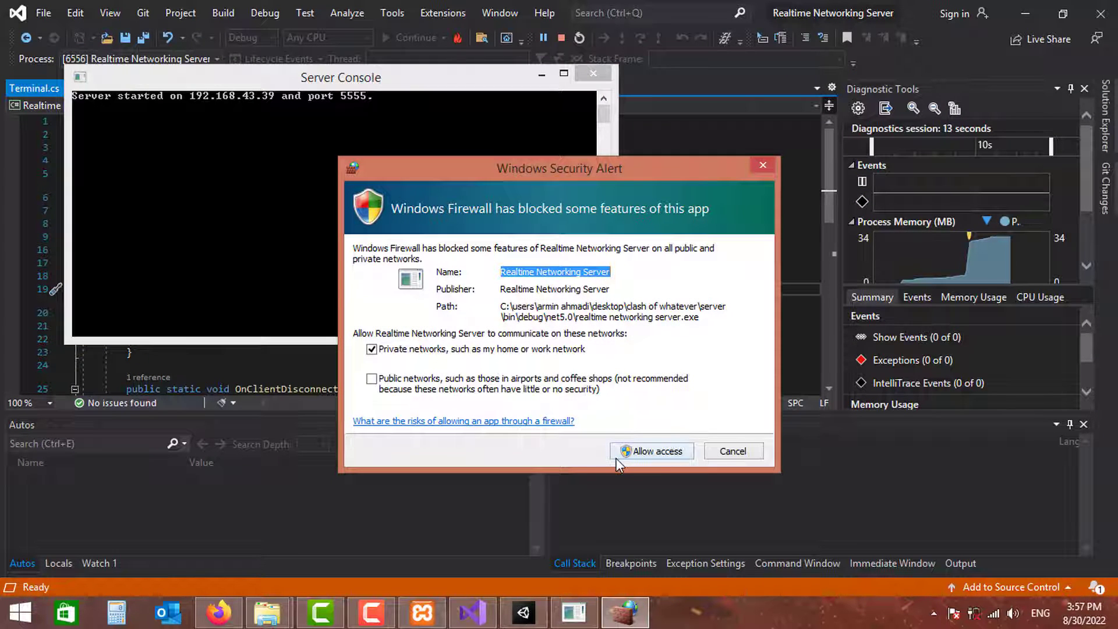
left_click(645, 457)
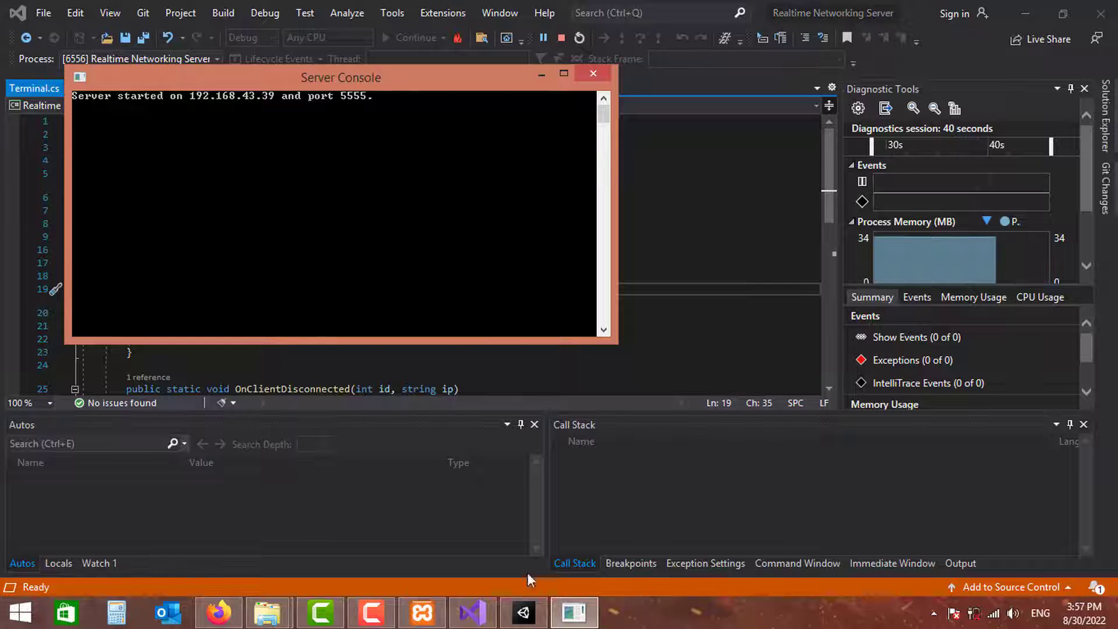
Step: Switch to the Unity client, open the Demo scene from RealtimeNetworking's Scenes folder, and run it in Play mode
left_click(523, 611)
left_click_drag(699, 291, 585, 290)
left_click(670, 216)
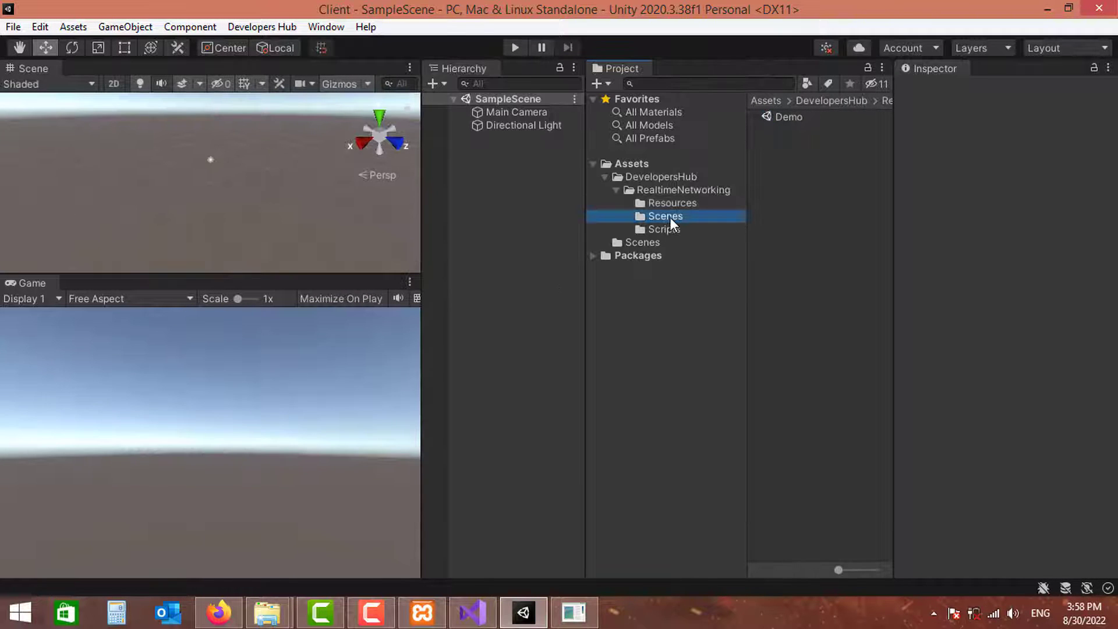
double_click(793, 118)
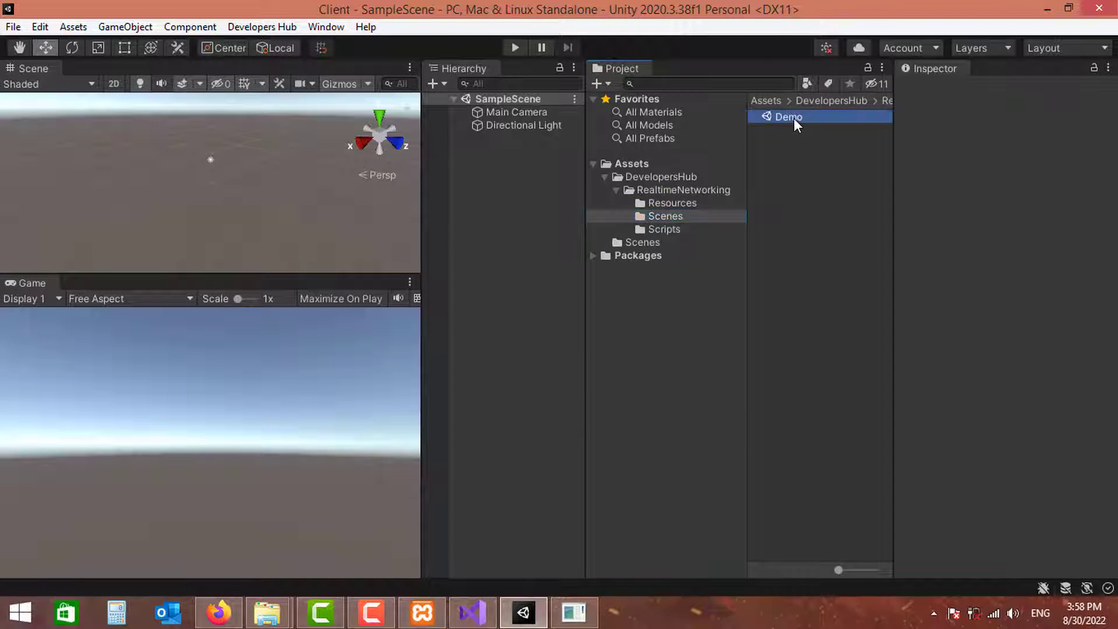
left_click(510, 51)
Step: Examine the connection log in Unity's Console and the client messages in the Server Console window
left_click(205, 586)
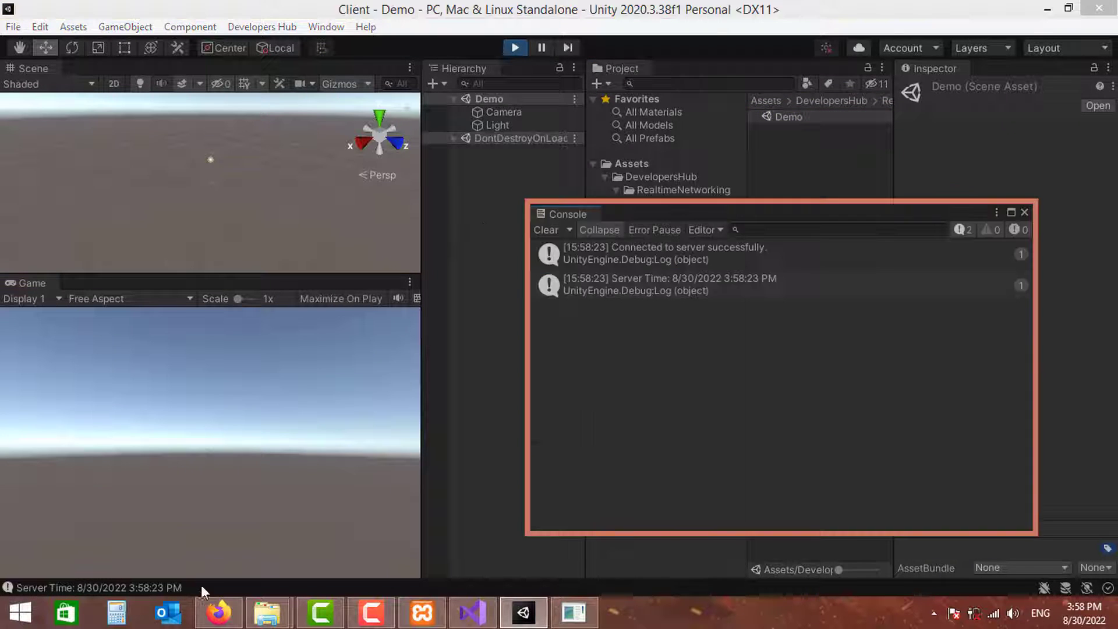
left_click(679, 256)
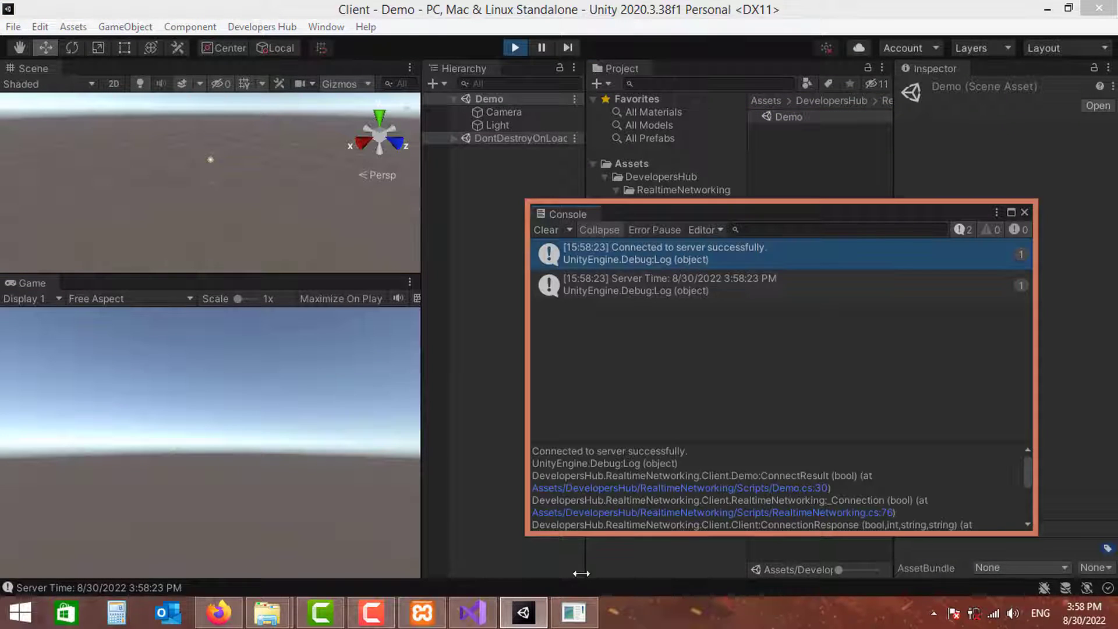
left_click(572, 613)
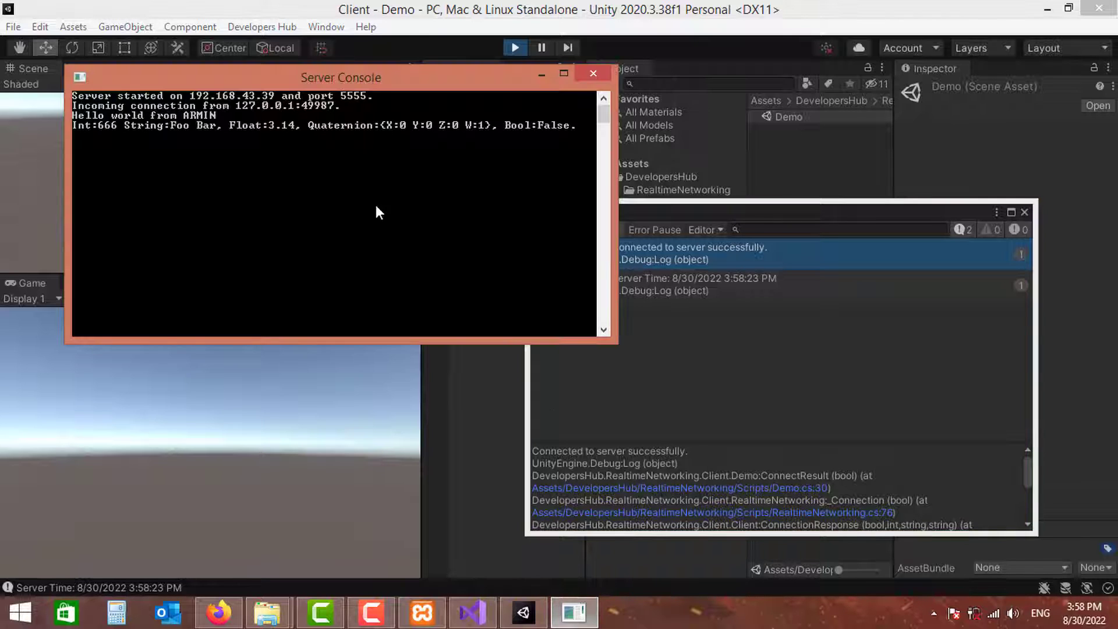